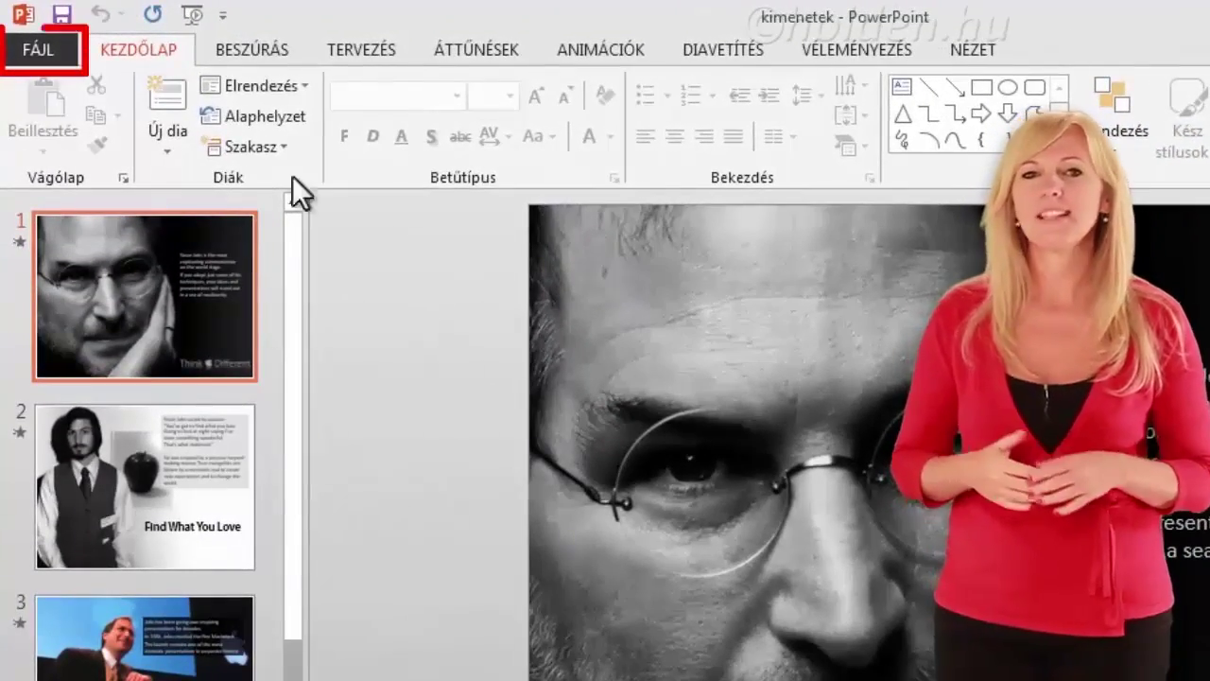
Save the presentation to the Desktop as a PowerPoint Show named 'Vetítés'
click(65, 51)
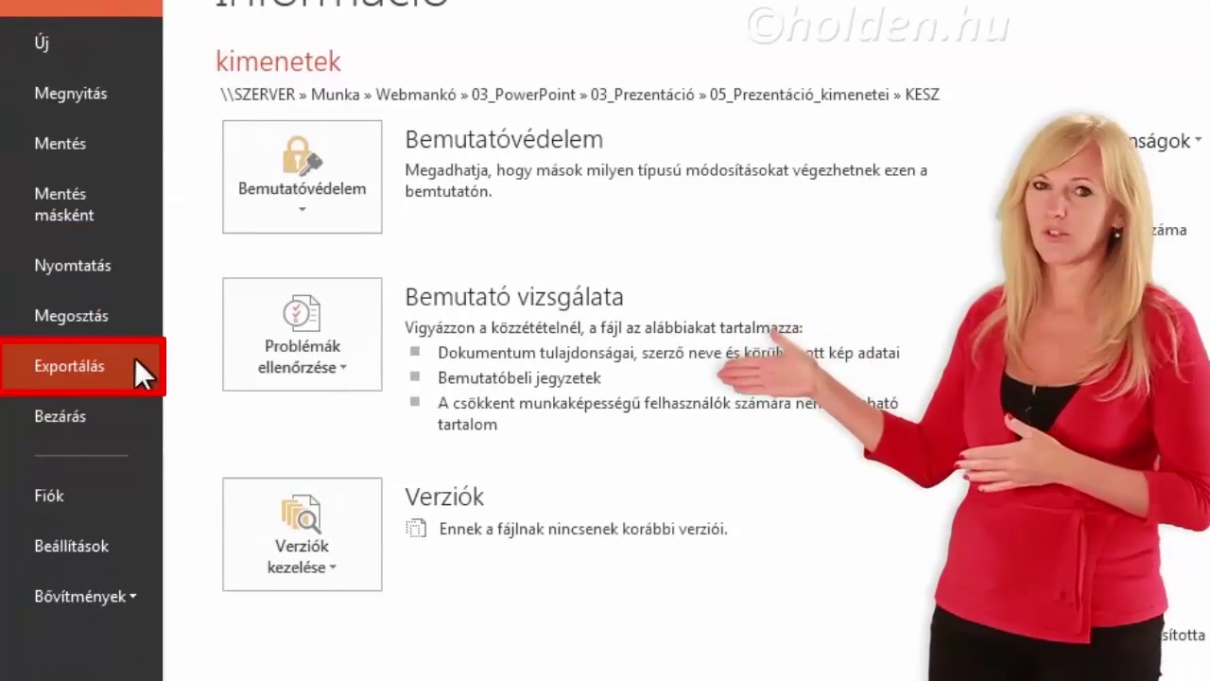
click(134, 359)
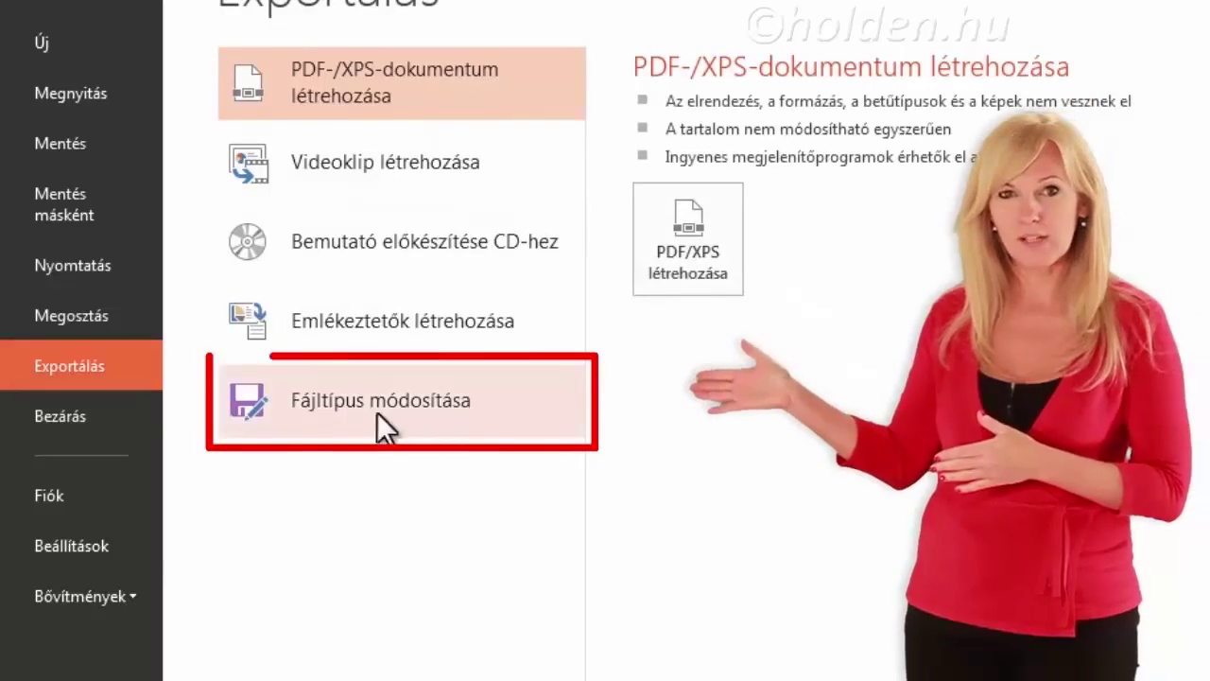
click(504, 412)
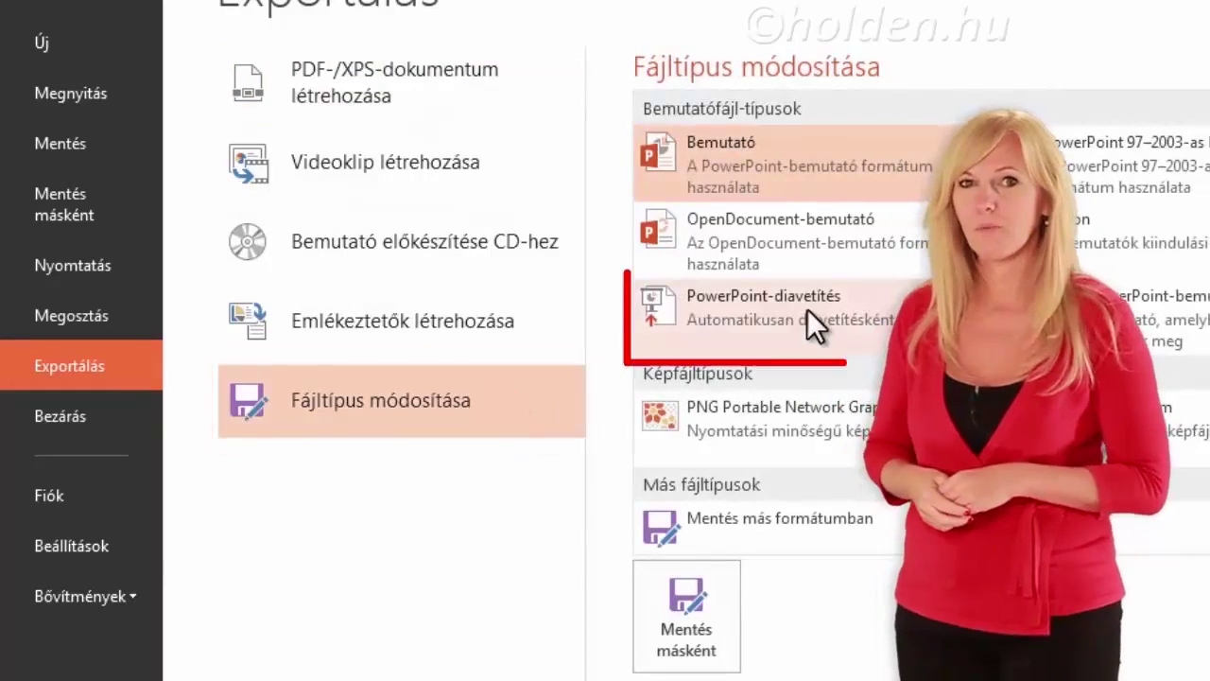
click(807, 308)
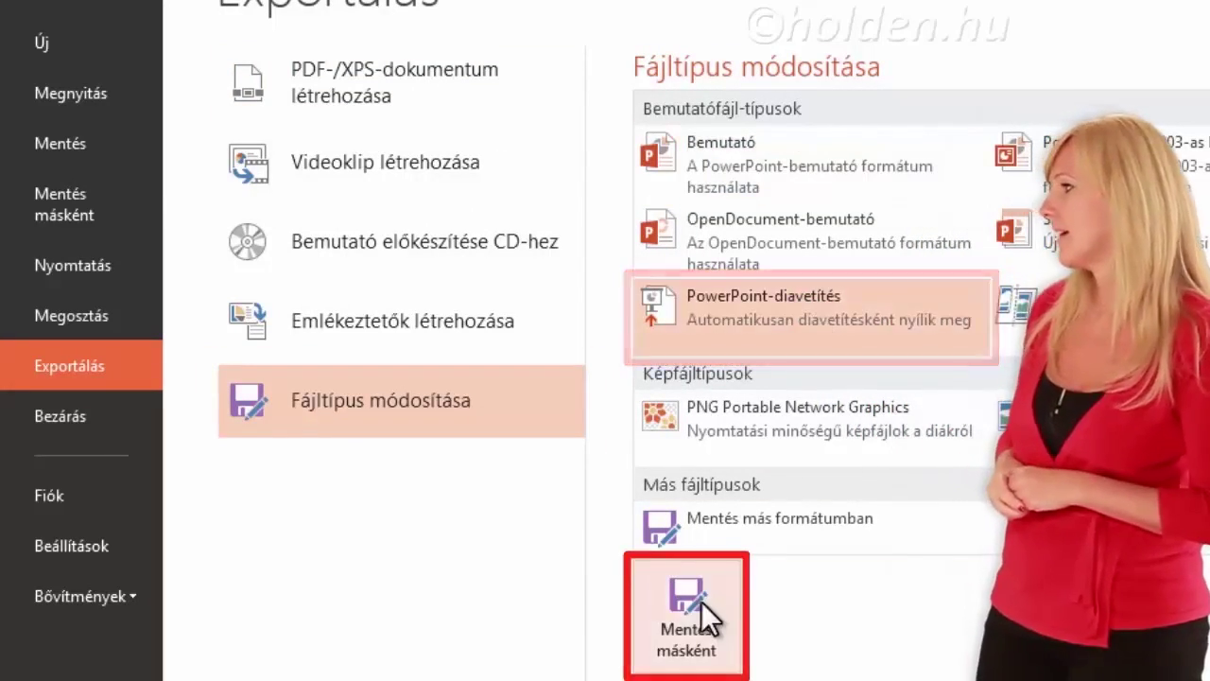
click(701, 603)
click(210, 47)
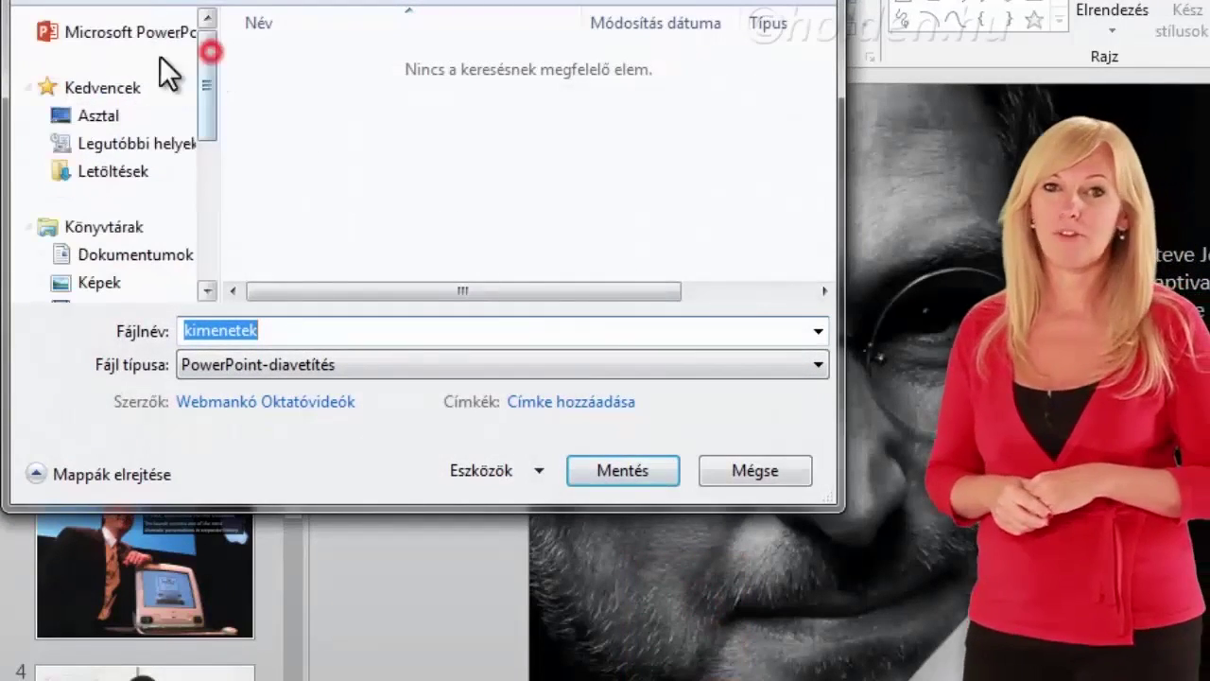
click(109, 118)
click(322, 333)
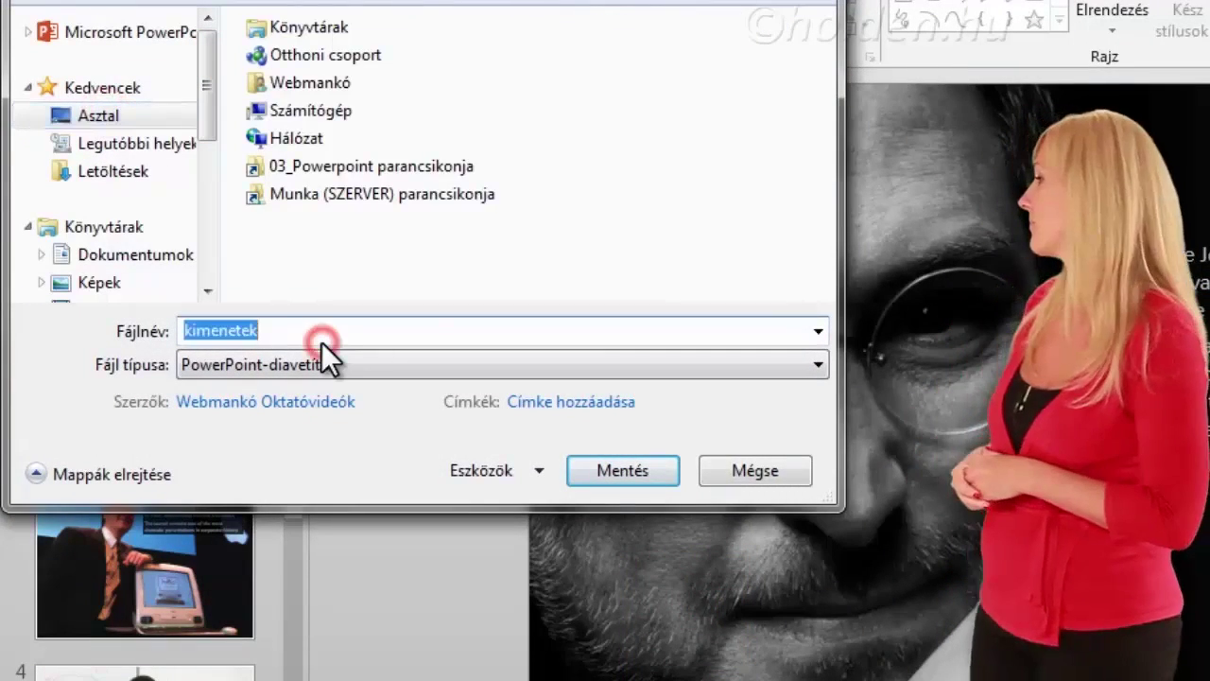
text(Vetítés)
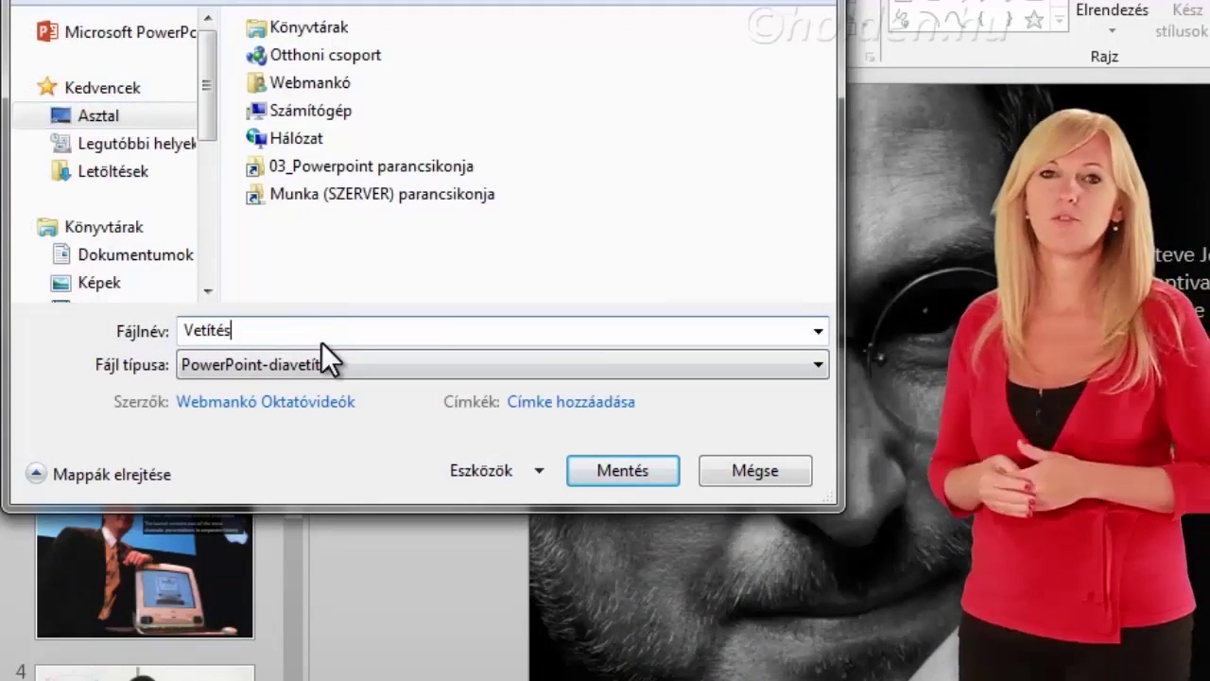
click(652, 475)
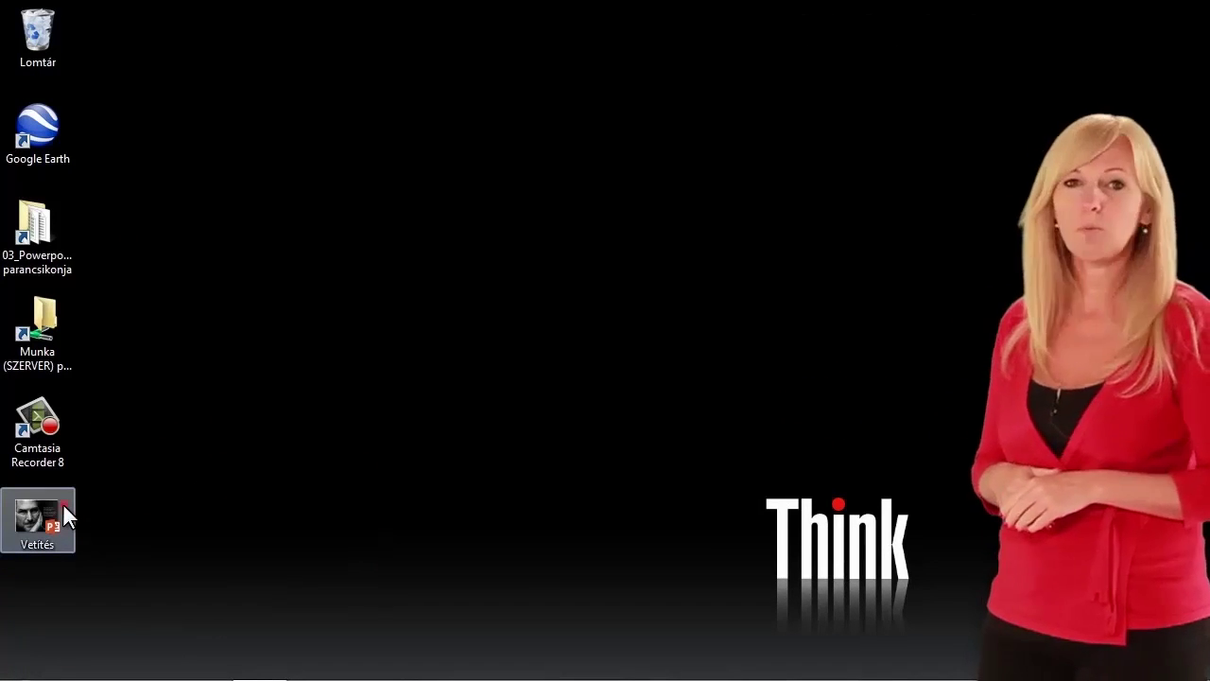
Run the Vetítés show from the desktop, end it with Esc, then bring up the Start menu
double_click(63, 503)
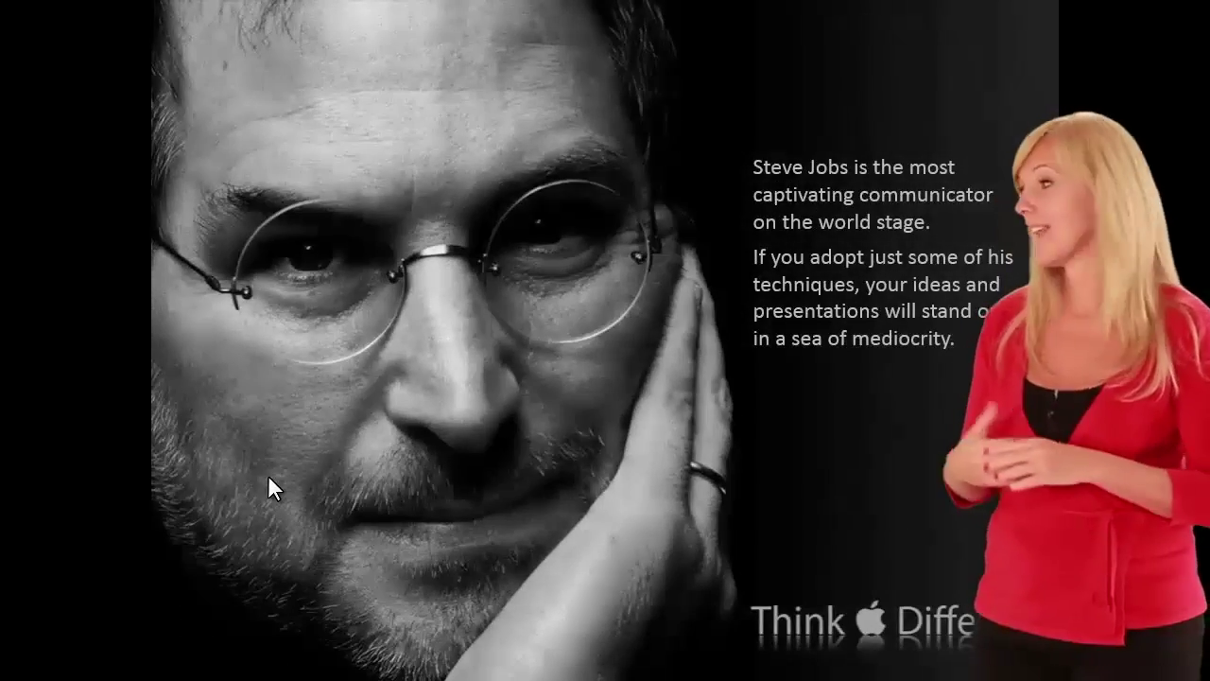
key(Escape)
key(Escape)
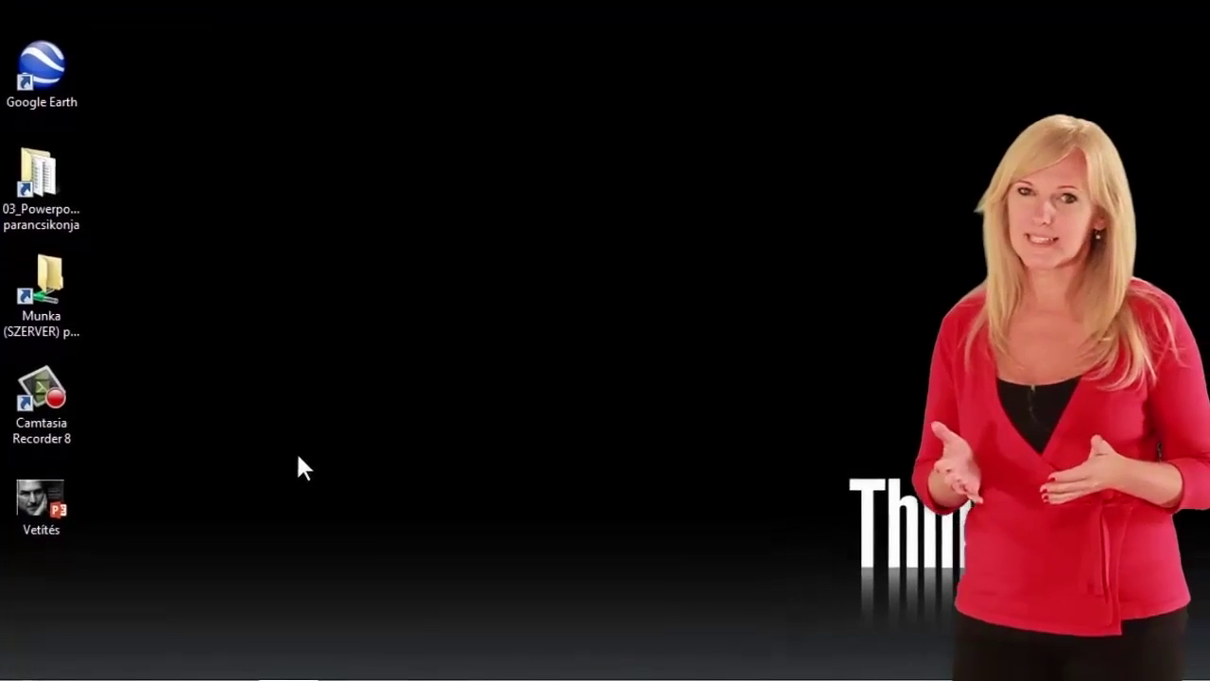
key(super)
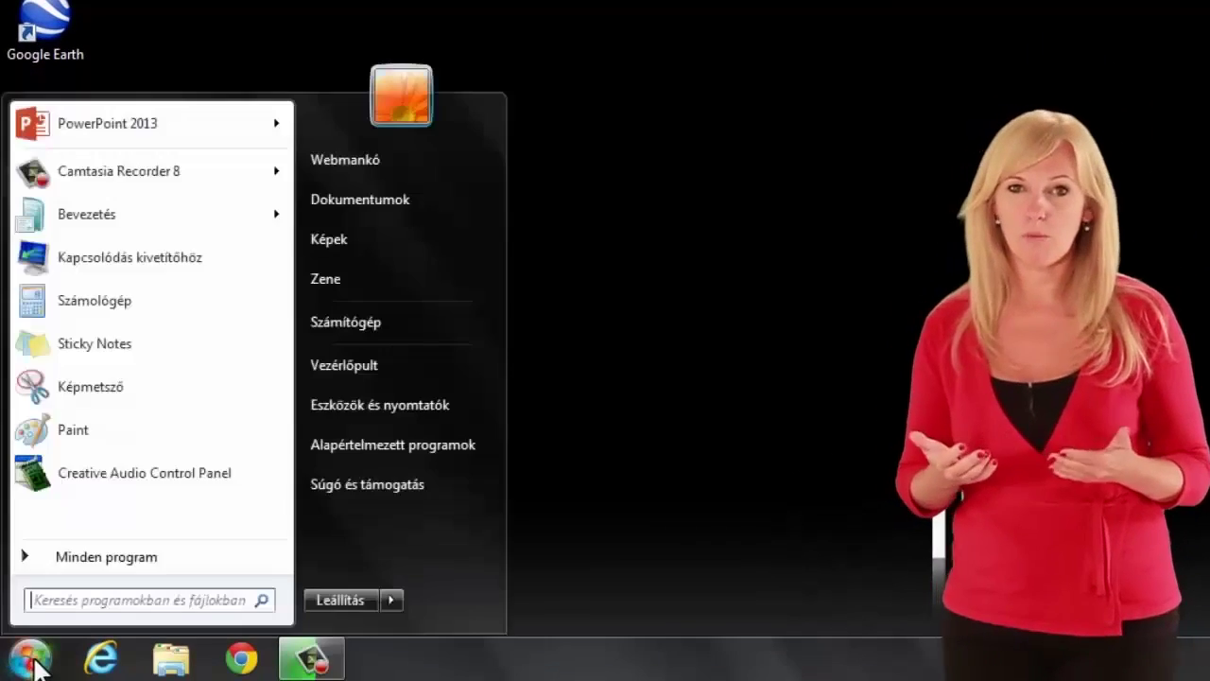
Launch PowerPoint 2013 and open Vetítés from the Desktop for editing
click(141, 137)
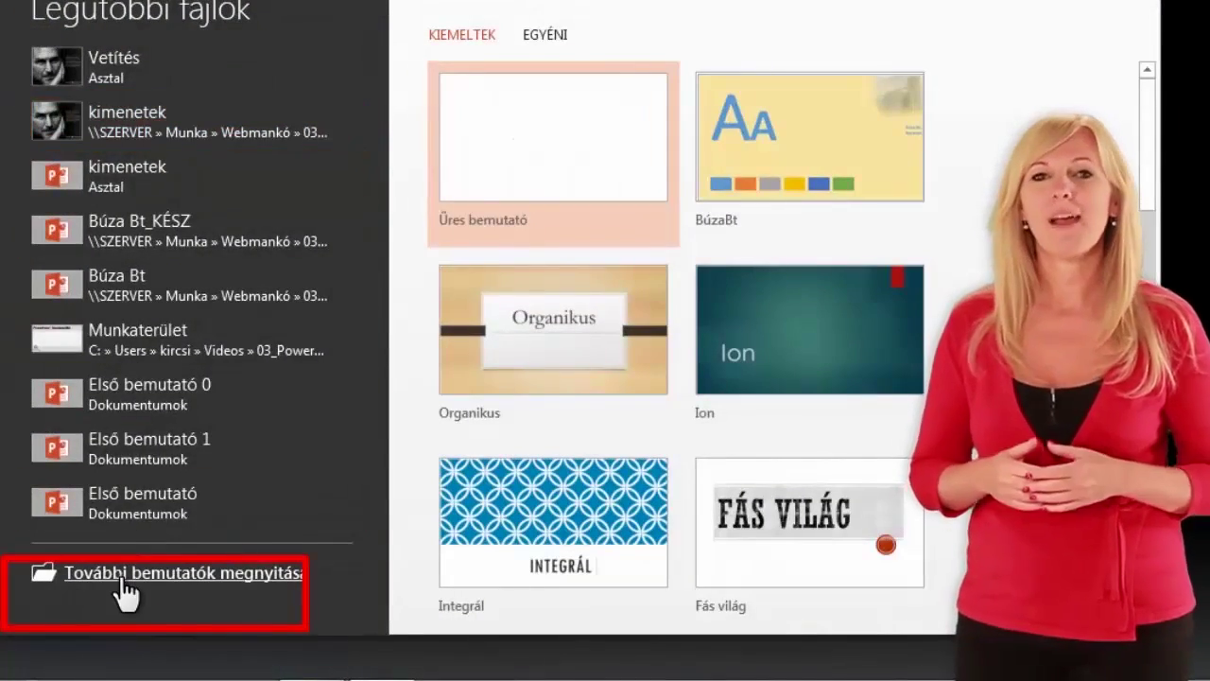
click(123, 578)
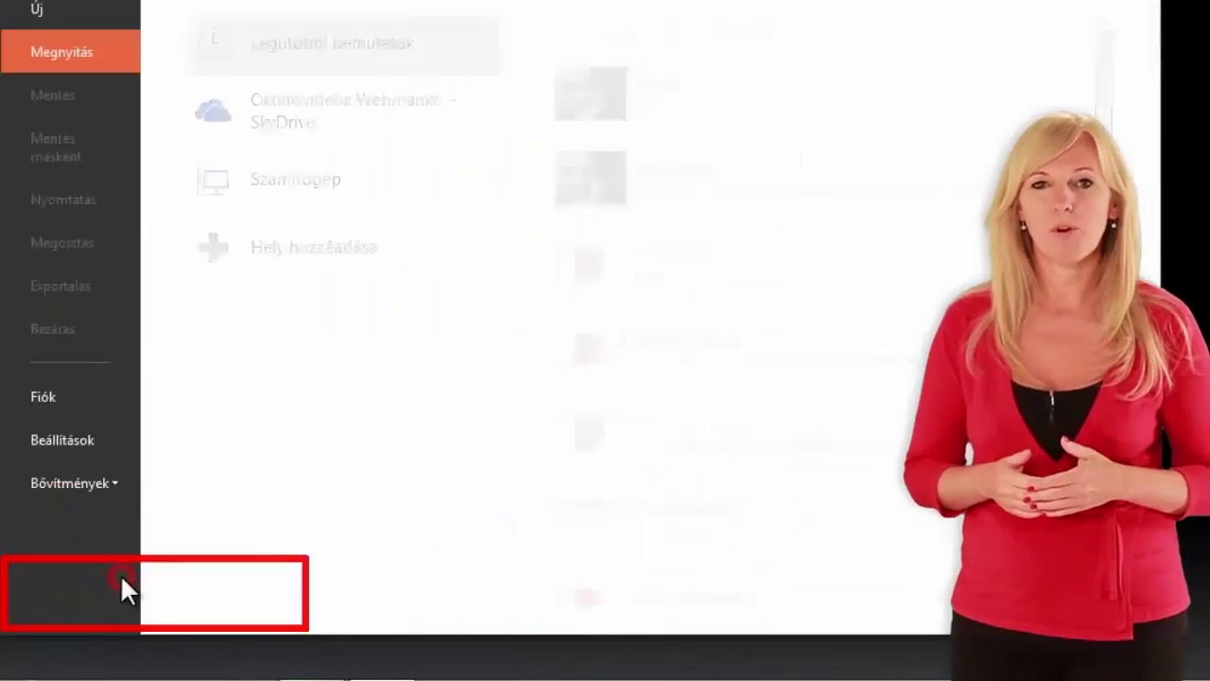
click(321, 187)
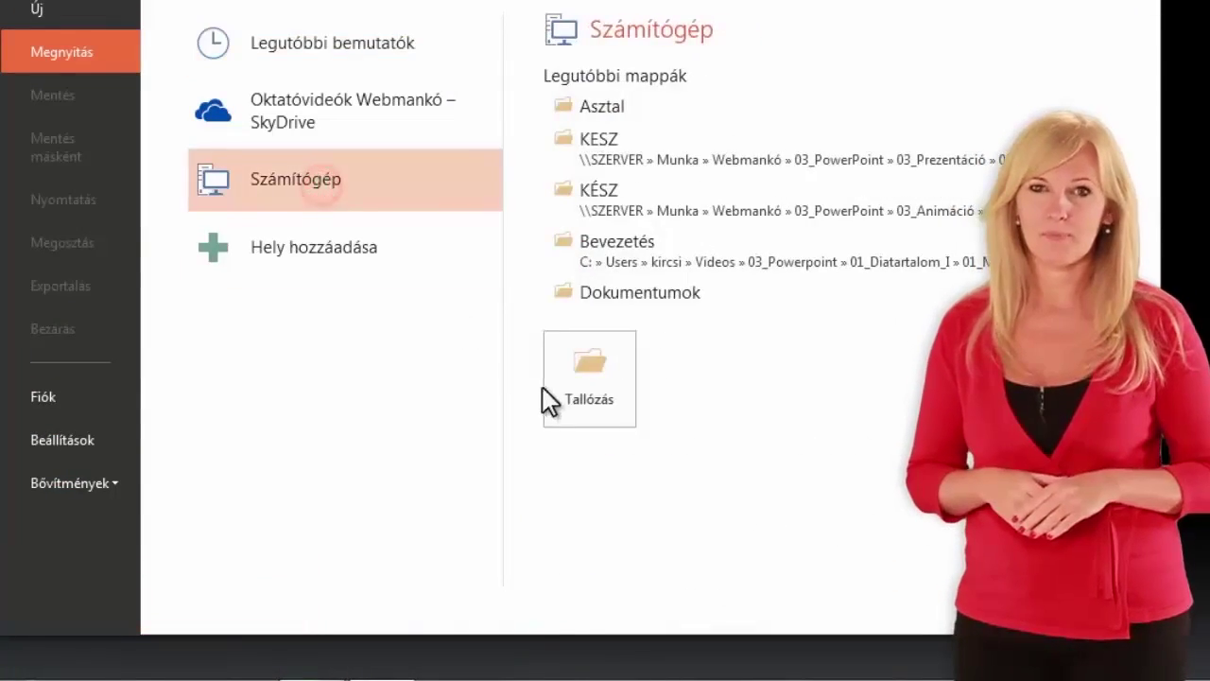
click(583, 387)
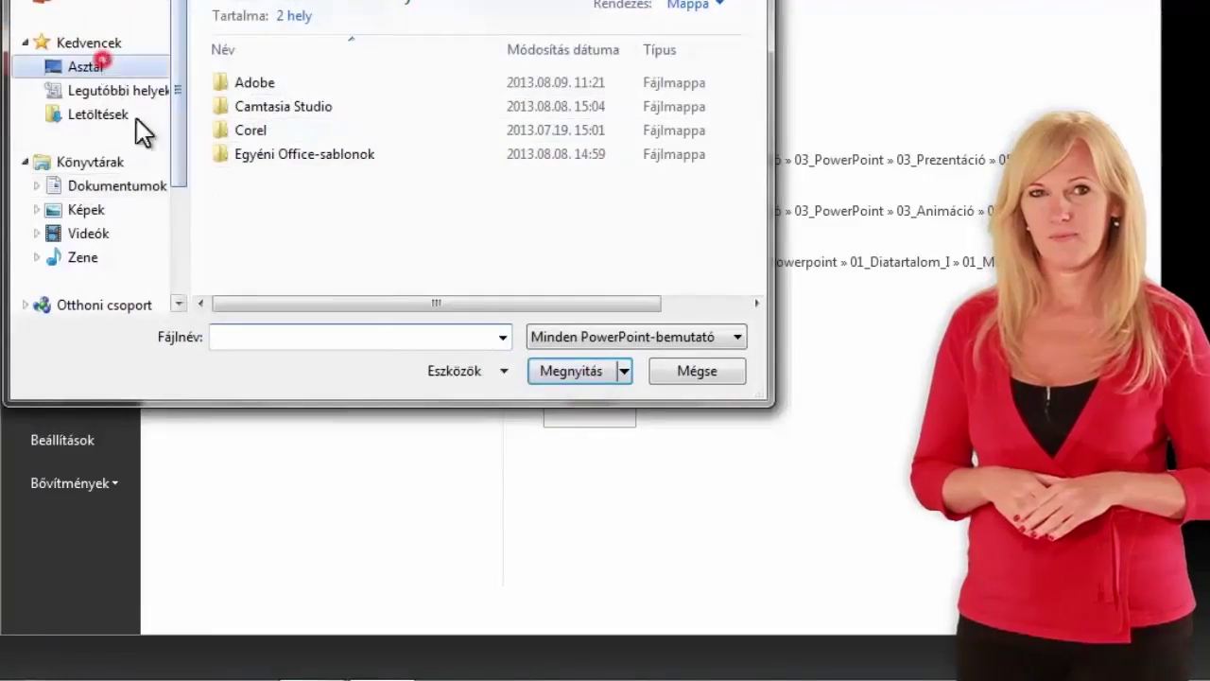
double_click(258, 161)
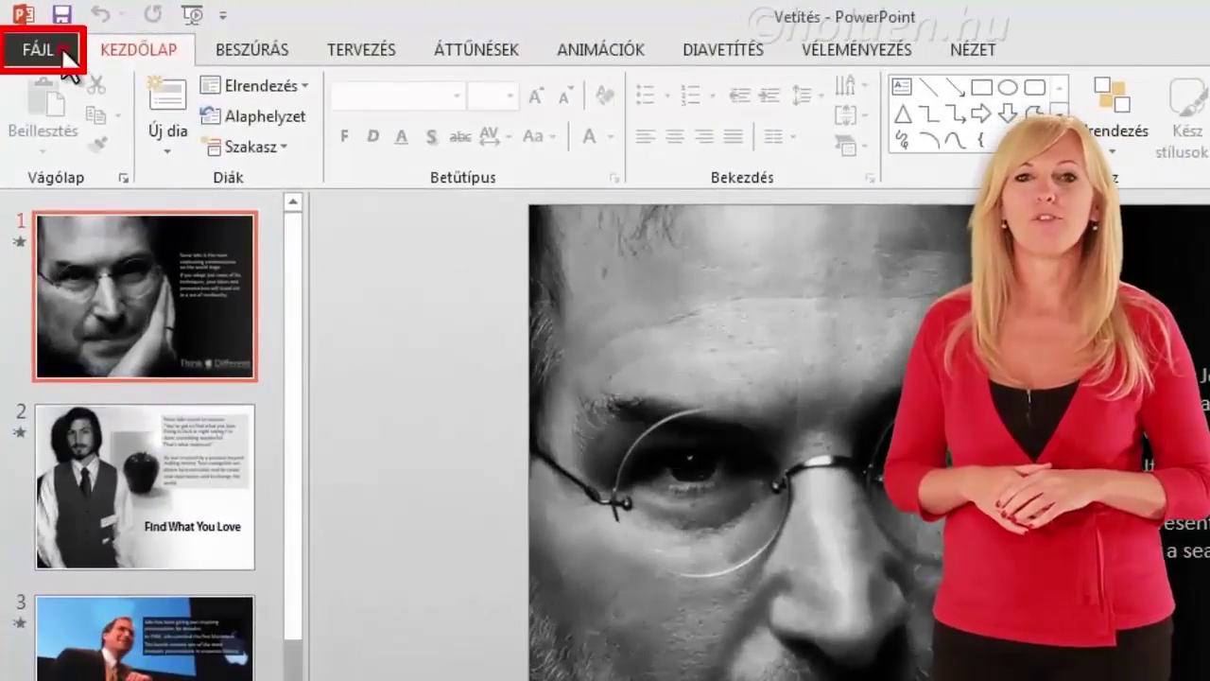
Export all slides as JPEG images into a new 'Kép' folder on the Desktop
click(68, 62)
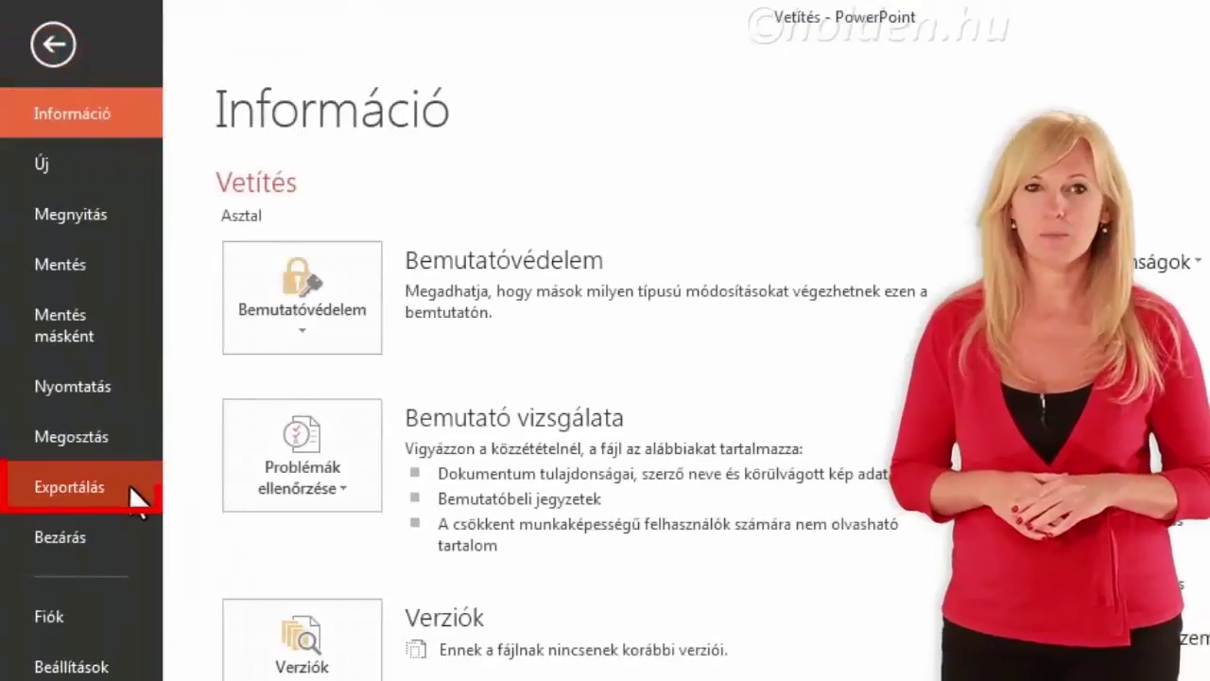
click(130, 490)
click(491, 527)
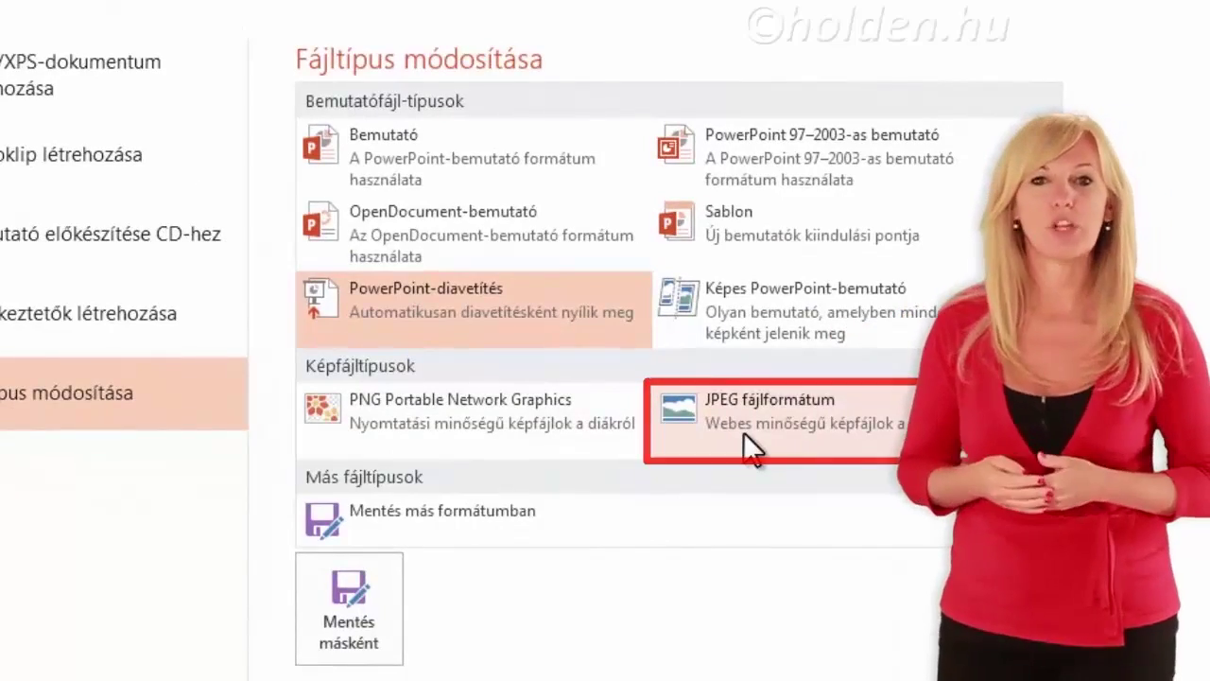
click(744, 432)
click(368, 606)
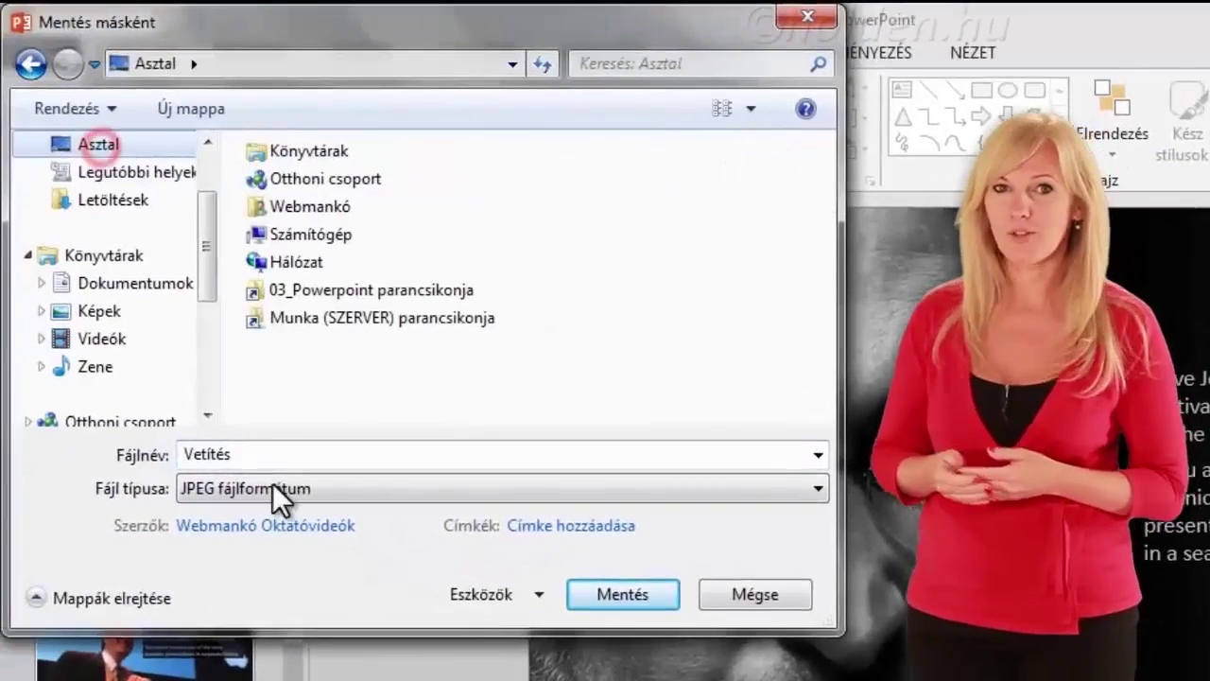
click(286, 454)
text(Ké)
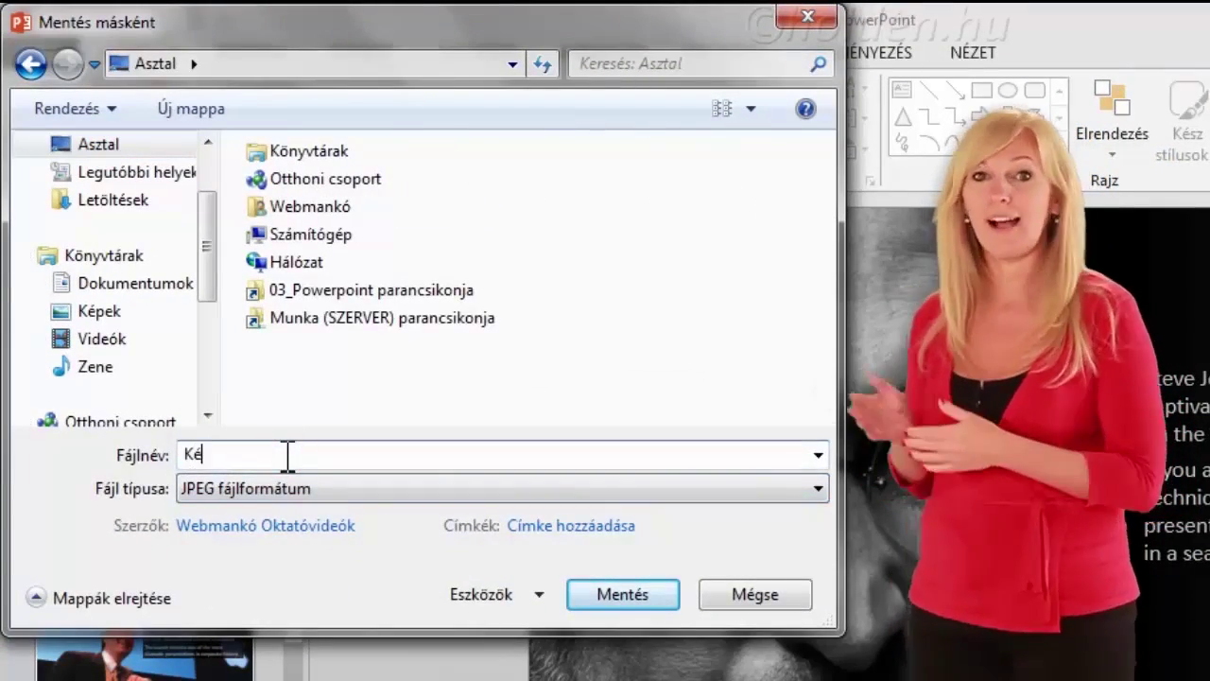
text(p)
click(584, 595)
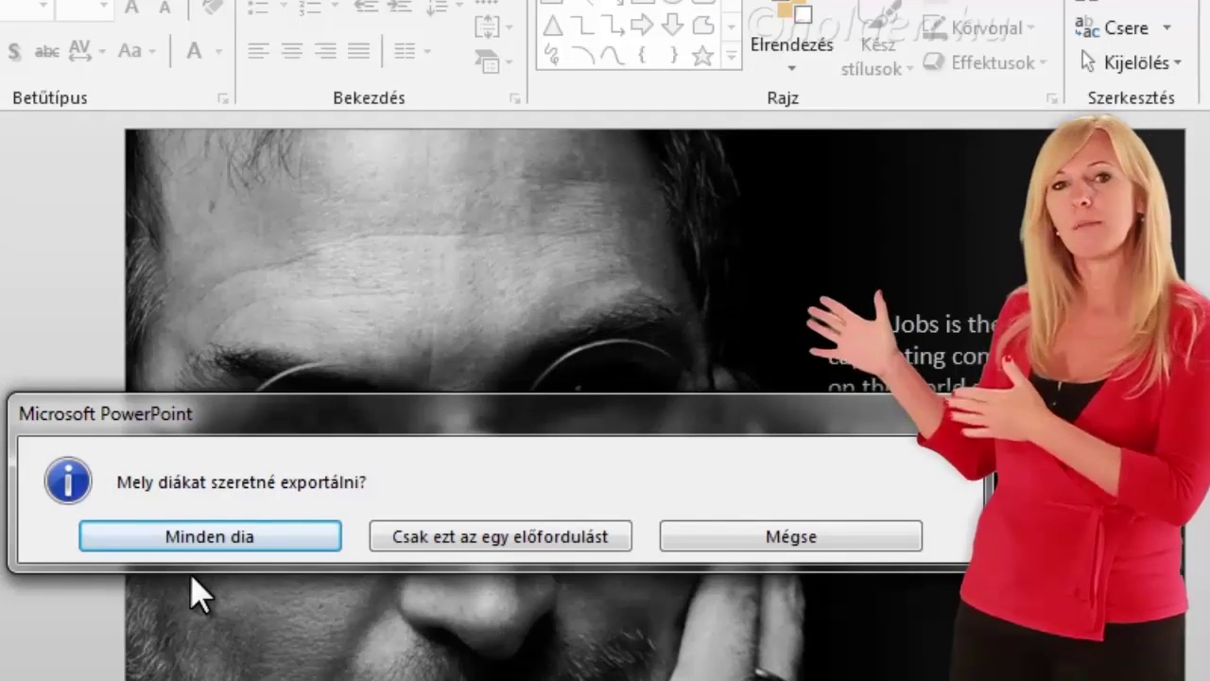
click(219, 547)
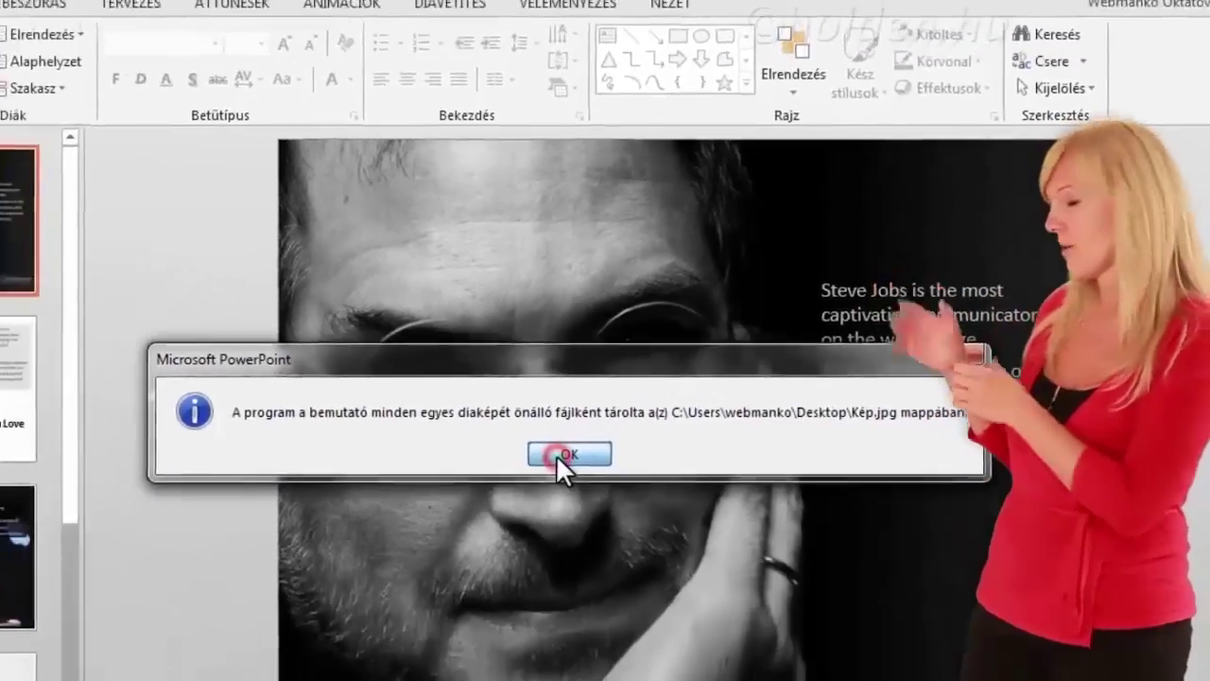
click(501, 518)
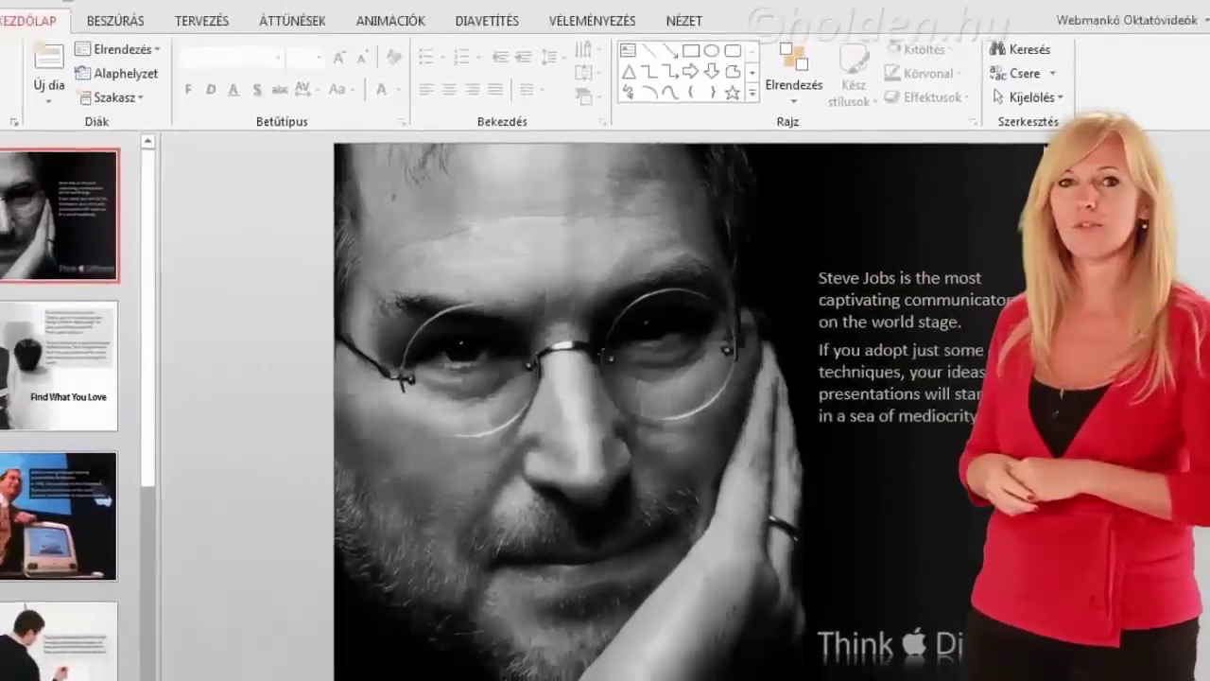
Check that the Desktop's Kép folder contains Dia1–Dia6, then return to PowerPoint
click(1153, 7)
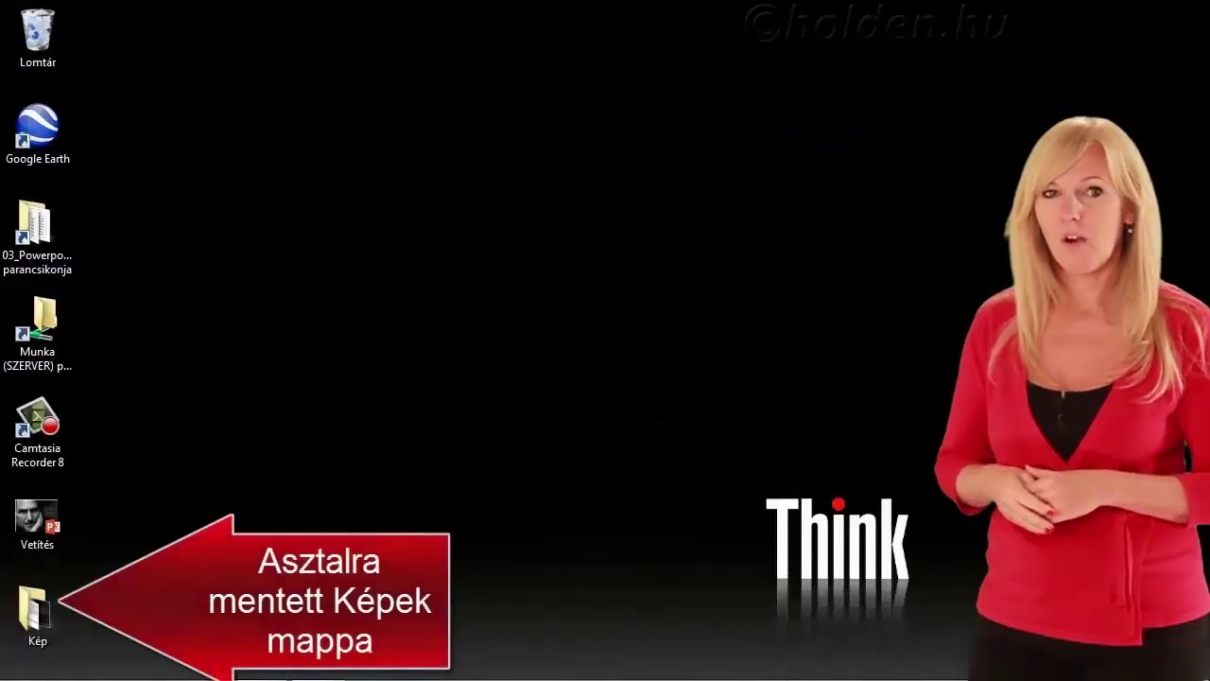
double_click(45, 594)
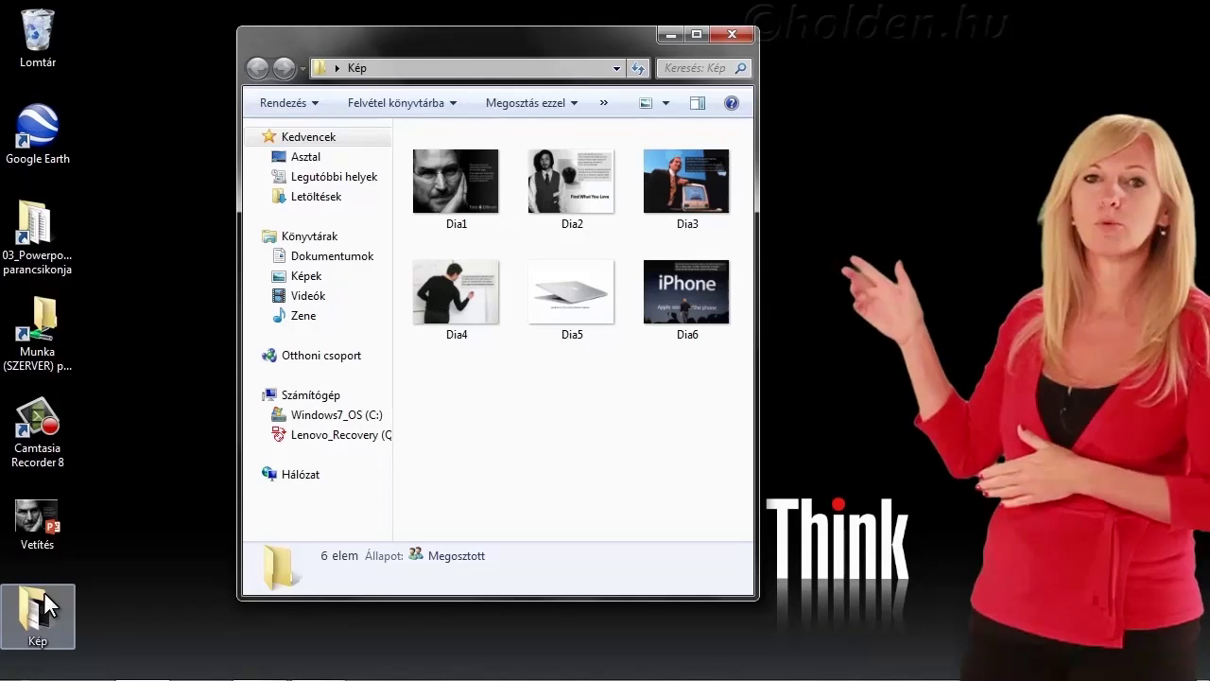
click(741, 39)
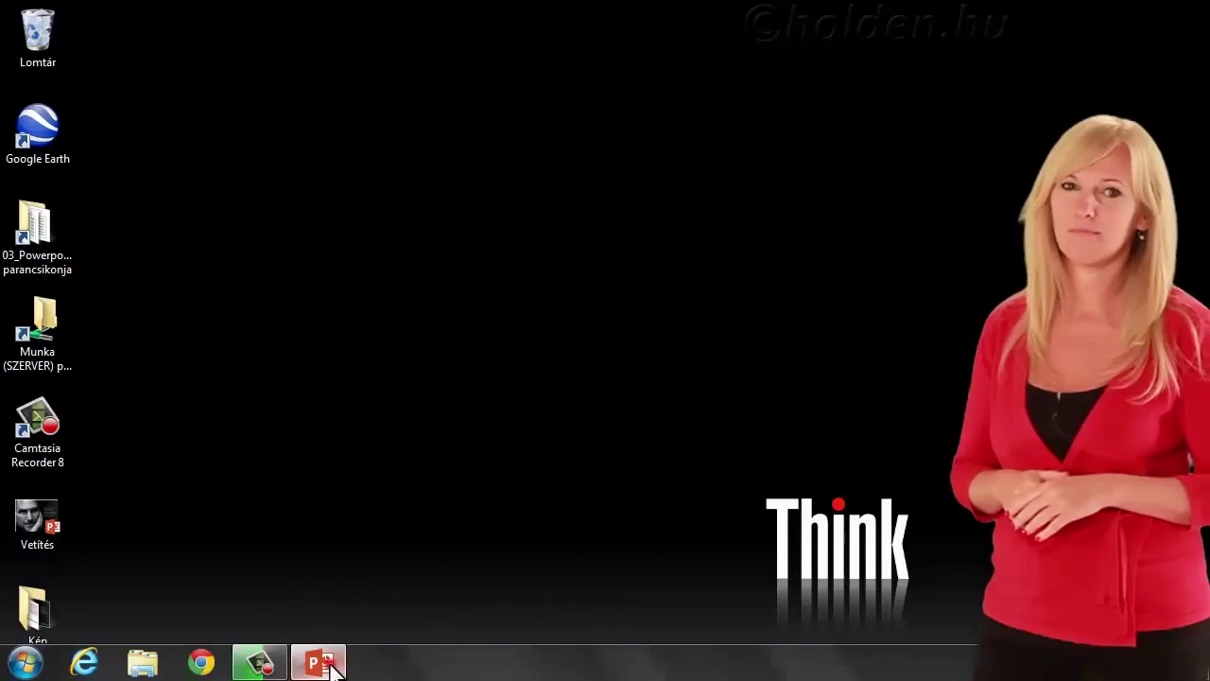
click(319, 662)
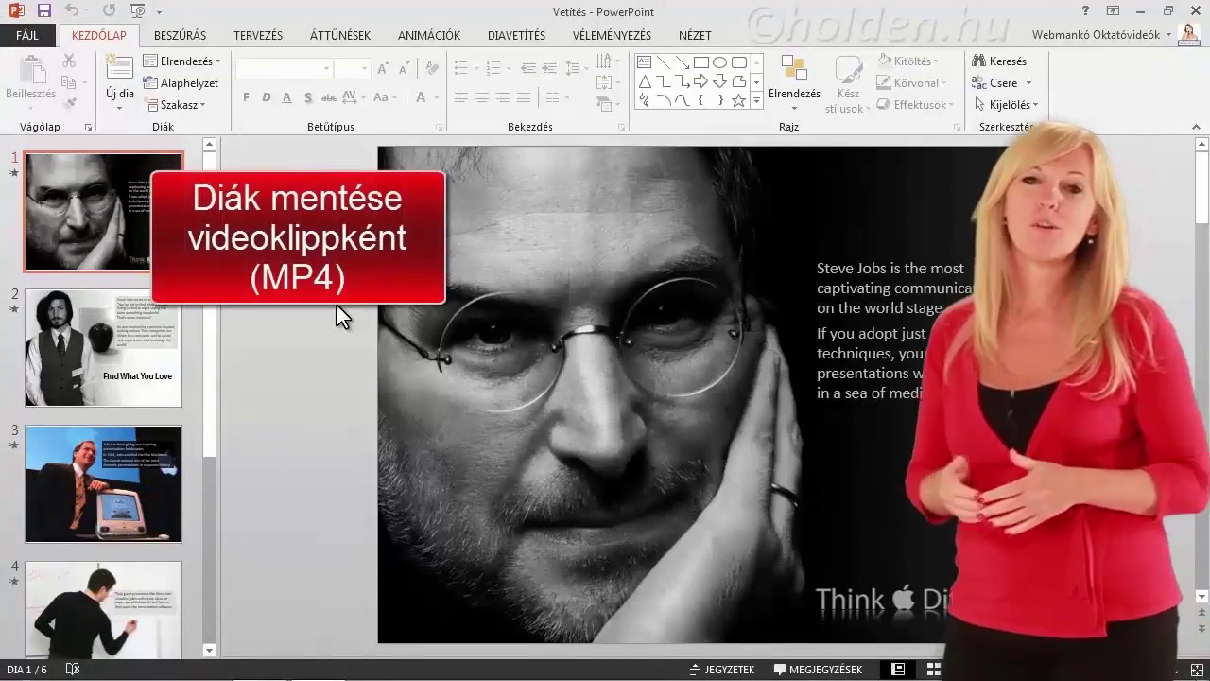
Create a video at Internet és DVD quality (640 × 480), no recorded timings, 3 seconds per slide
click(44, 33)
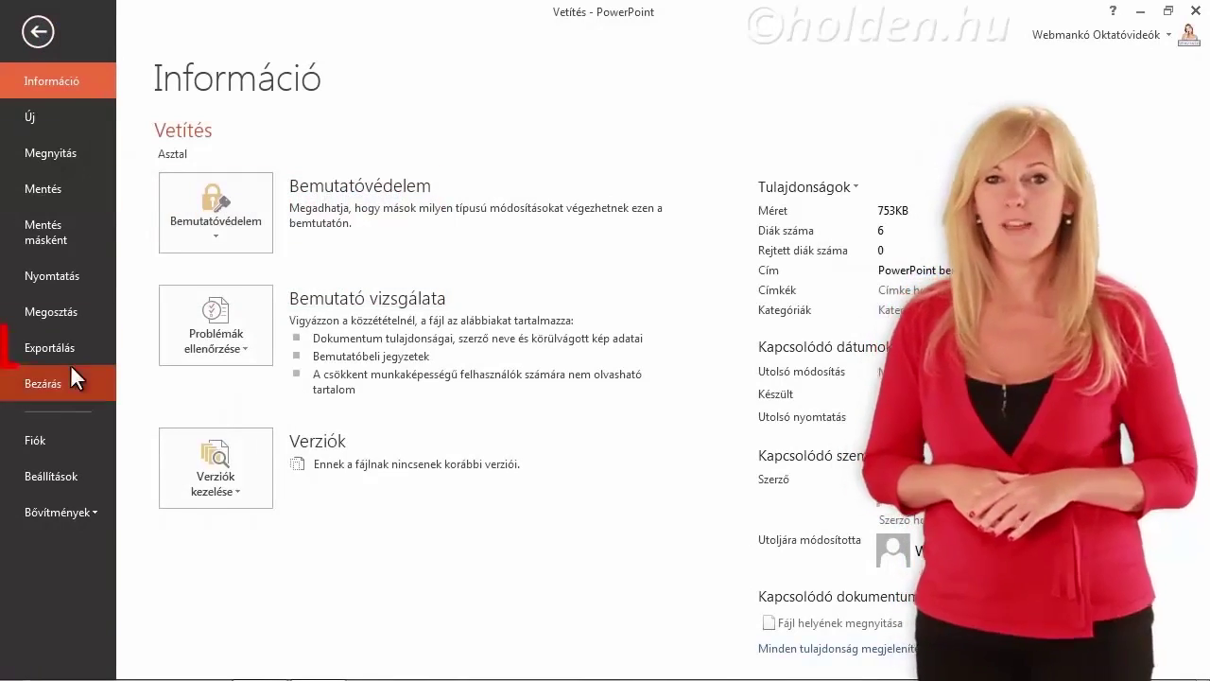
click(77, 361)
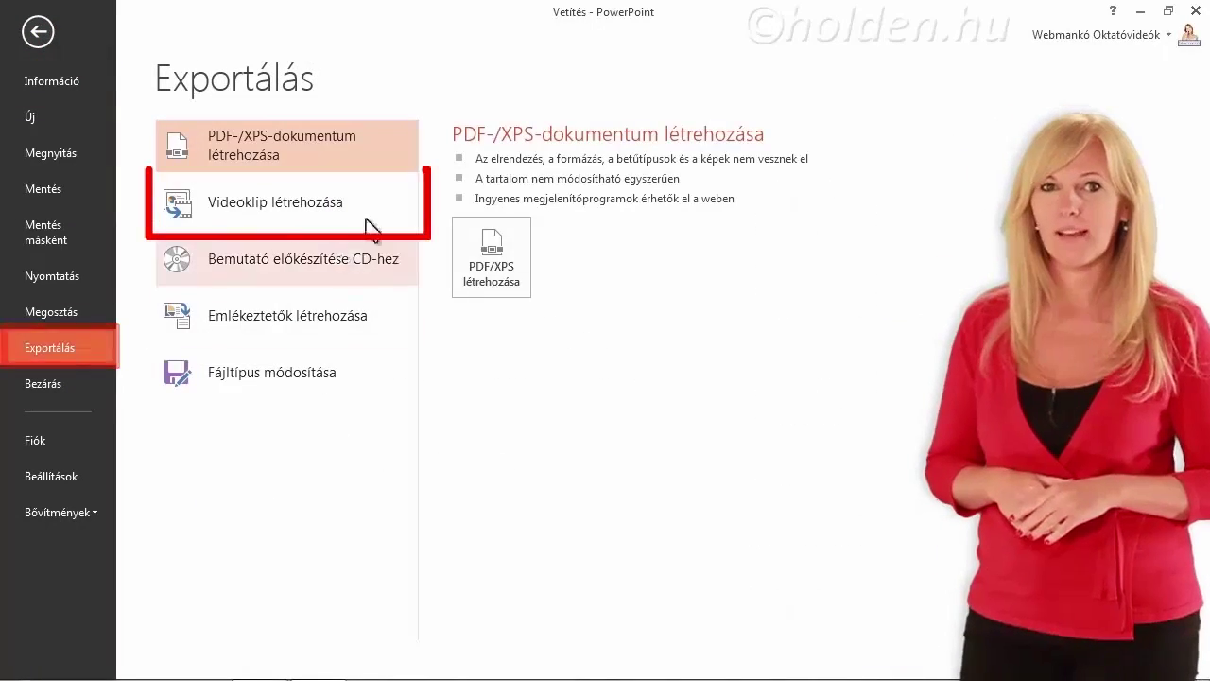
click(377, 210)
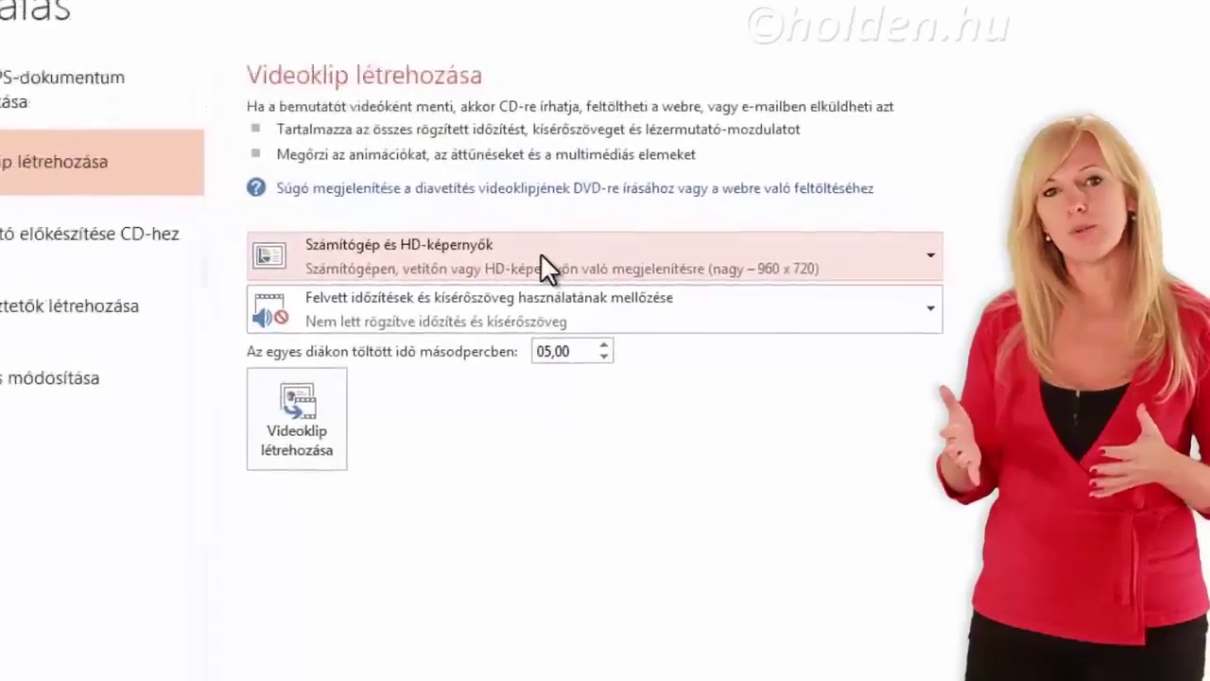
click(540, 253)
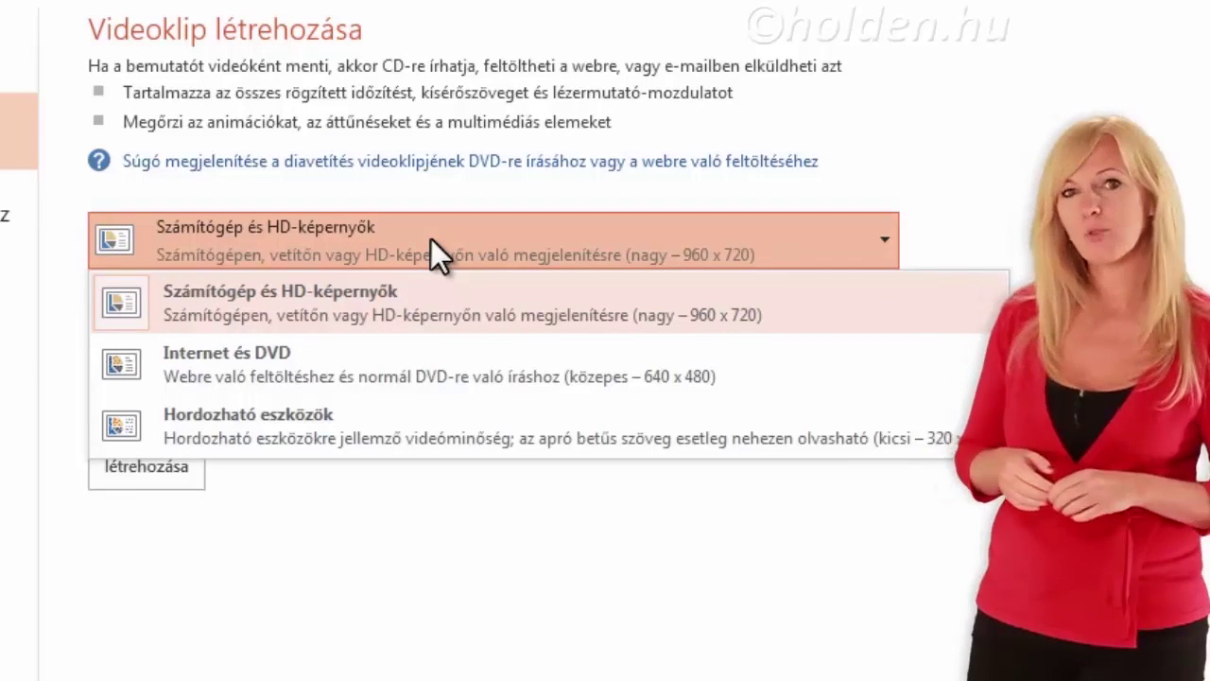
click(399, 356)
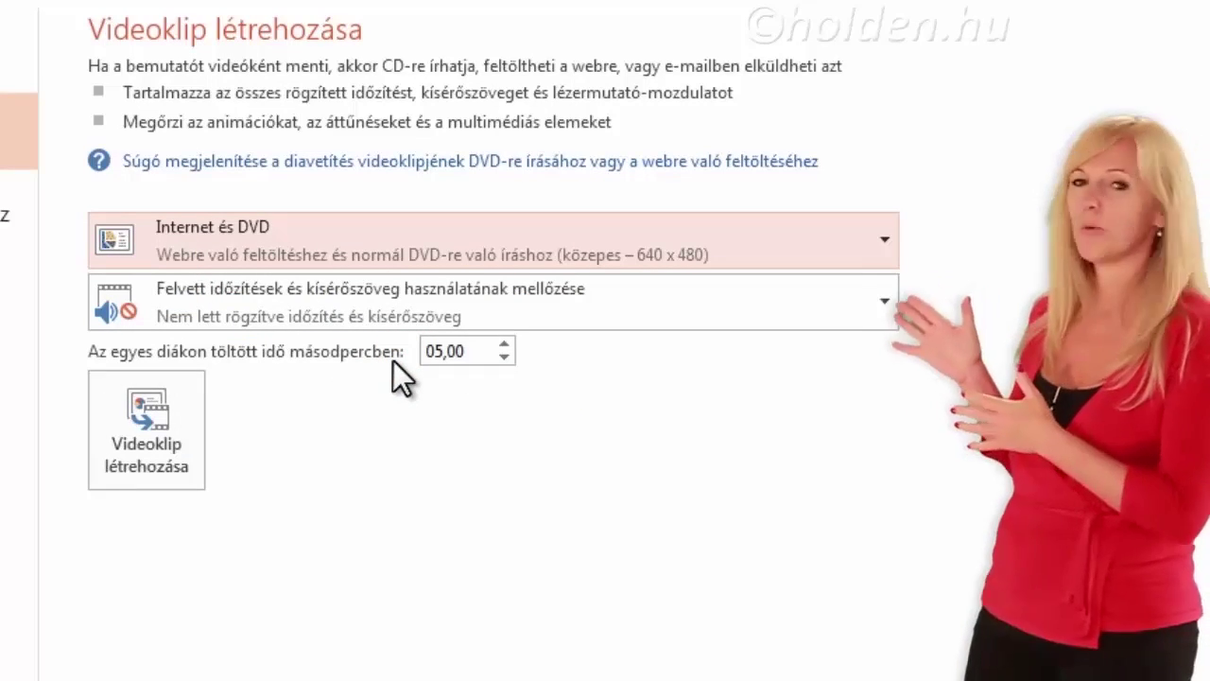
click(625, 305)
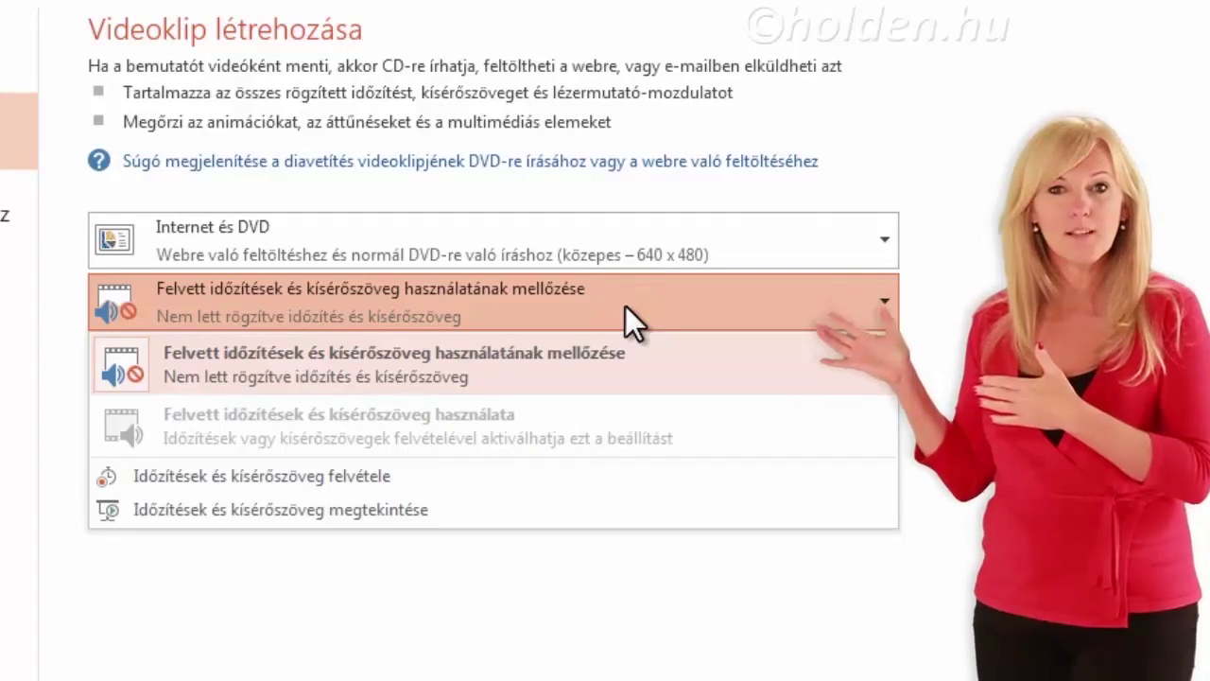
click(625, 305)
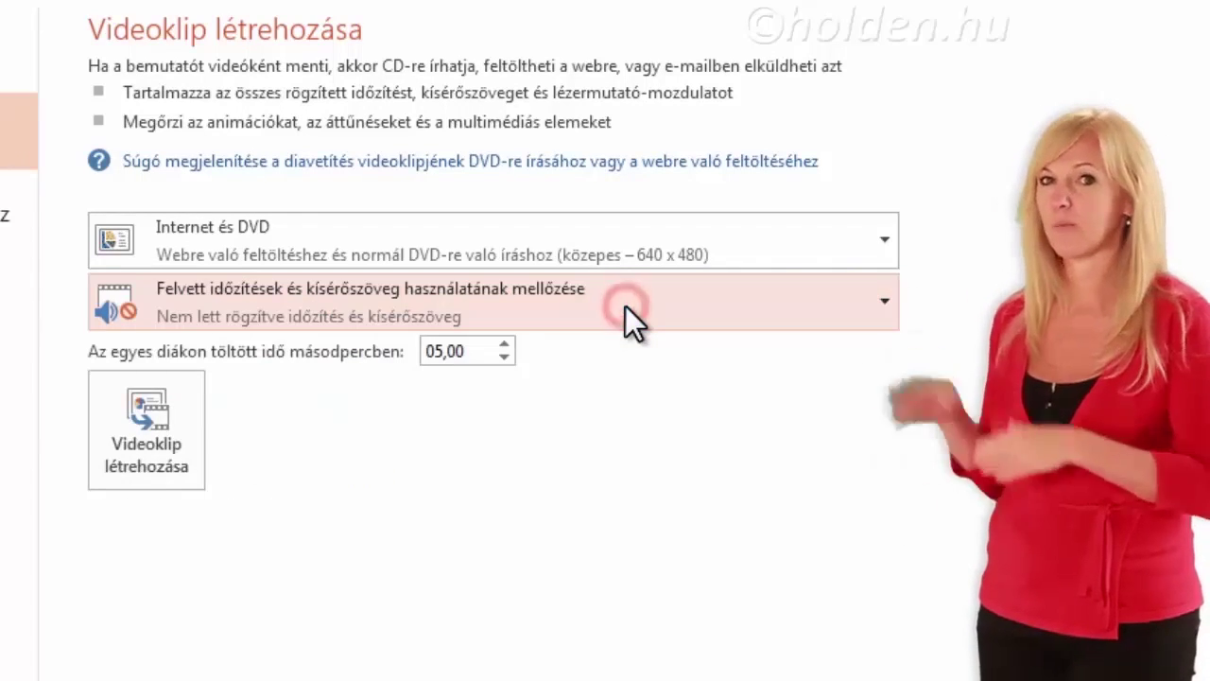
click(504, 356)
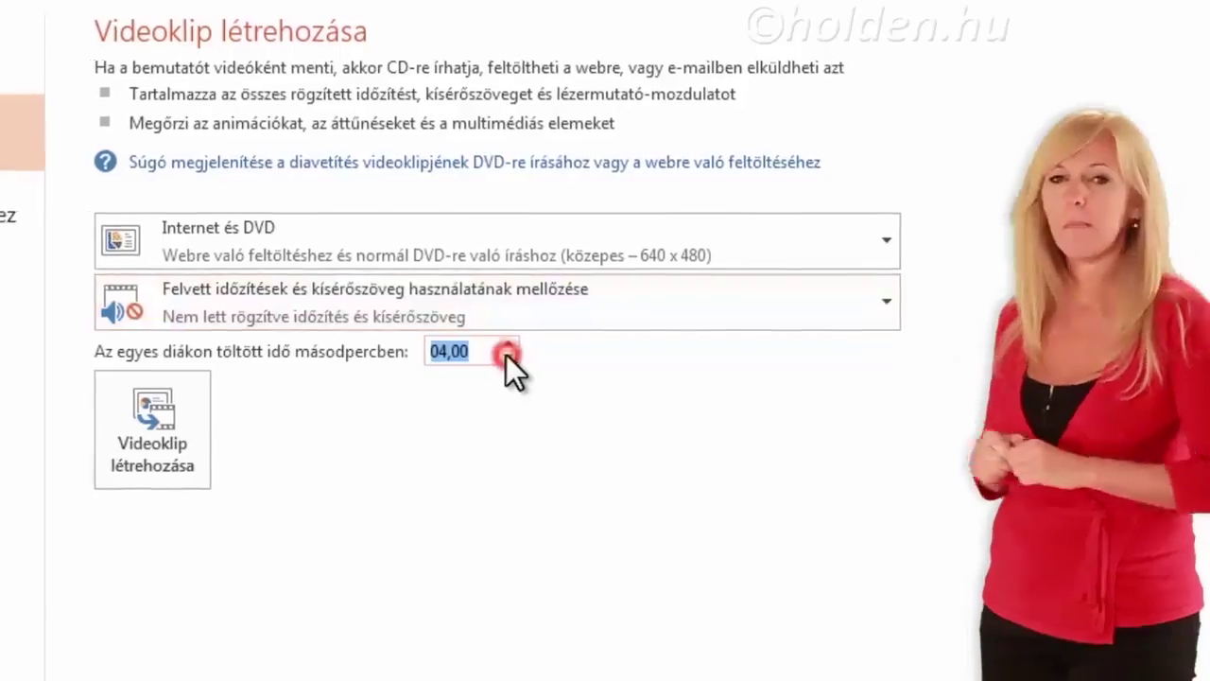
click(504, 356)
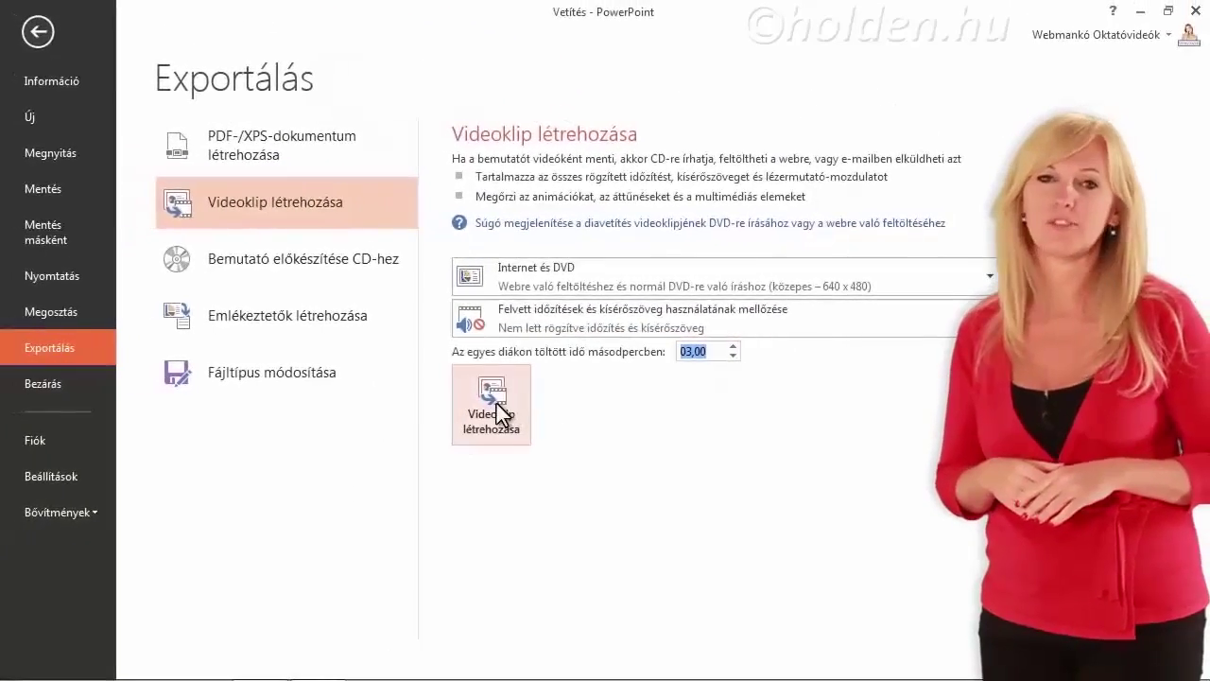
click(497, 403)
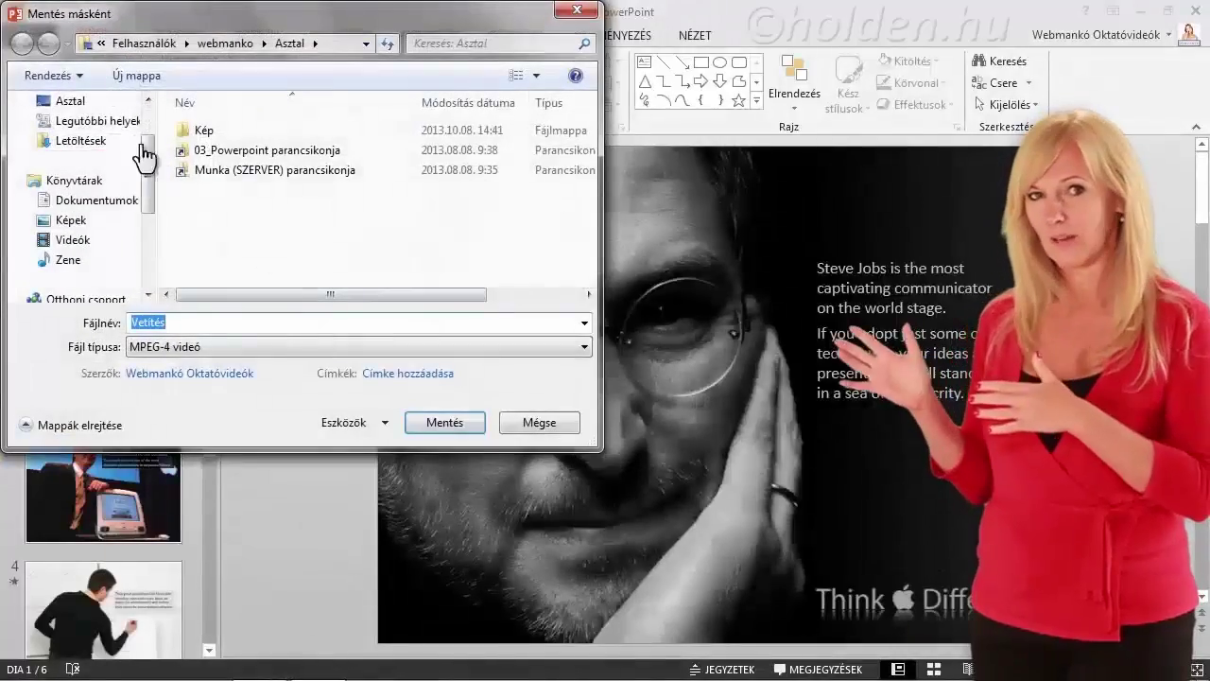
Save the video to the Desktop as 'Video.mp4'
click(71, 106)
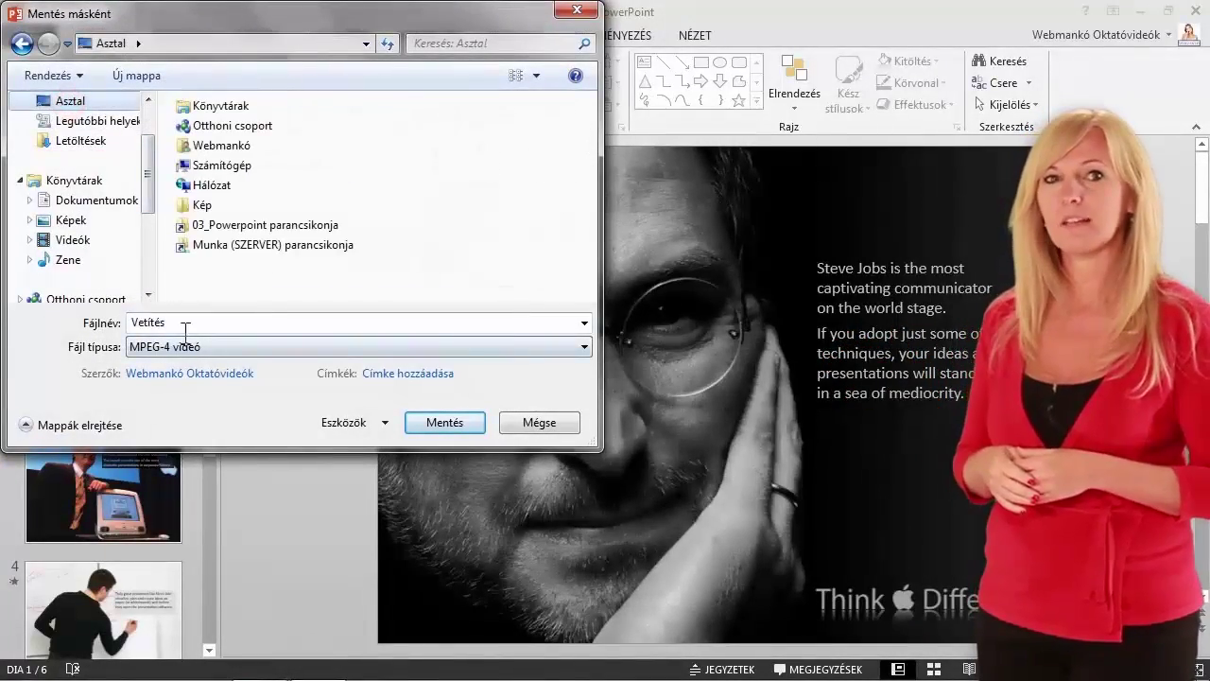
text(Video)
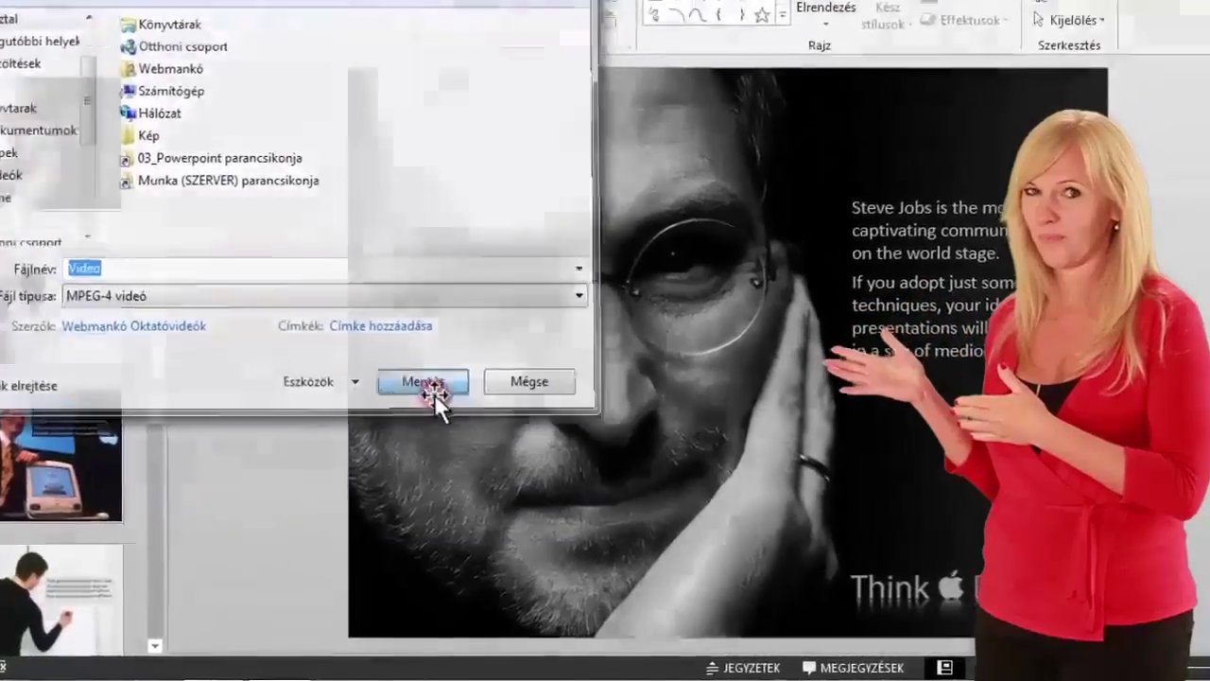
click(438, 401)
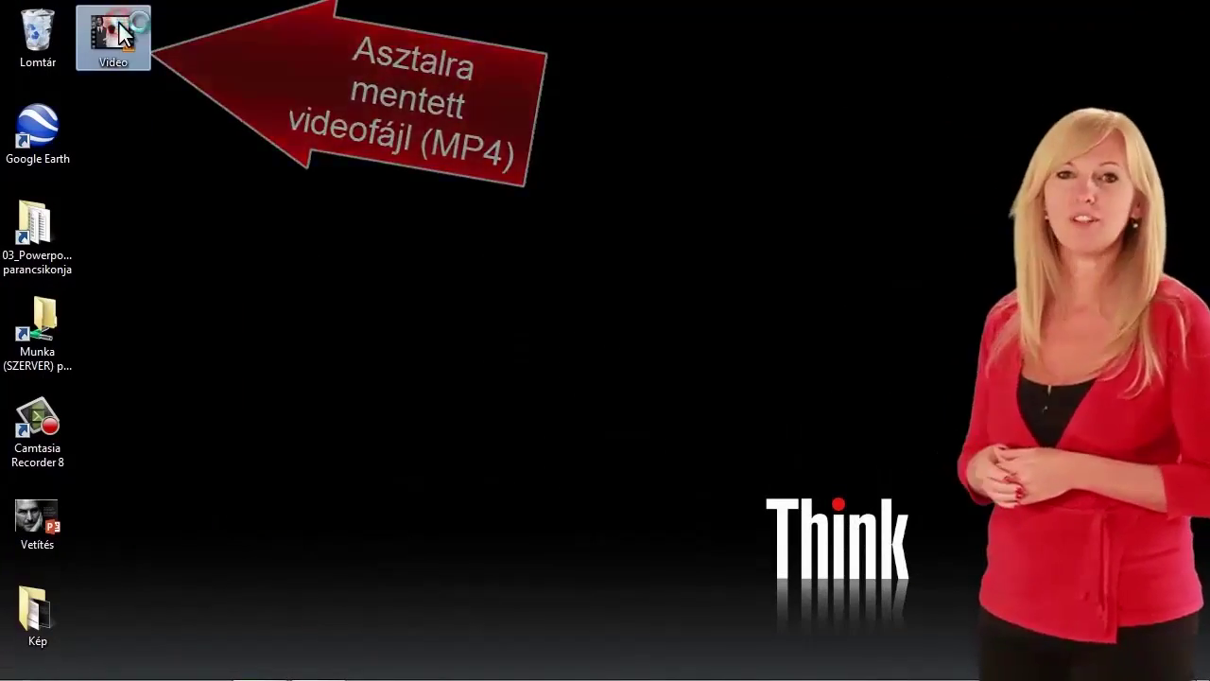
Play Video.mp4 in VLC to check the slides, then close the player
key(Return)
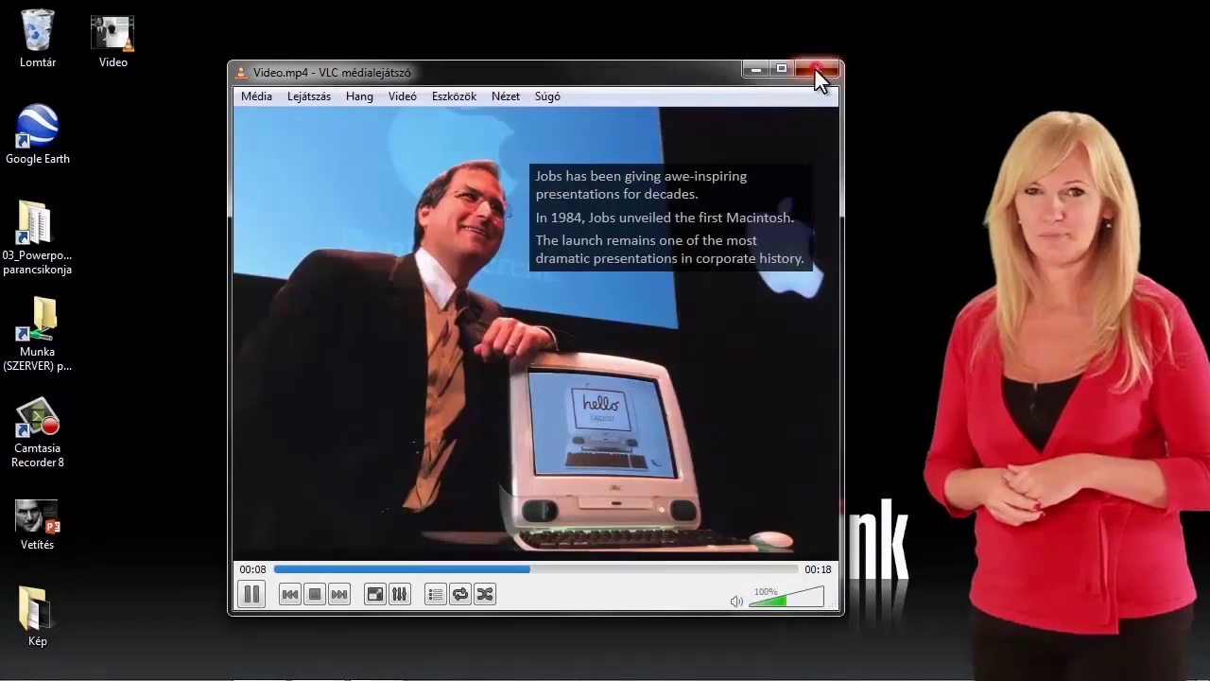
click(816, 69)
Back in PowerPoint, set the print layout to 6 slides horizontal handouts (6 dia vízszintesen)
mouse_move(323, 668)
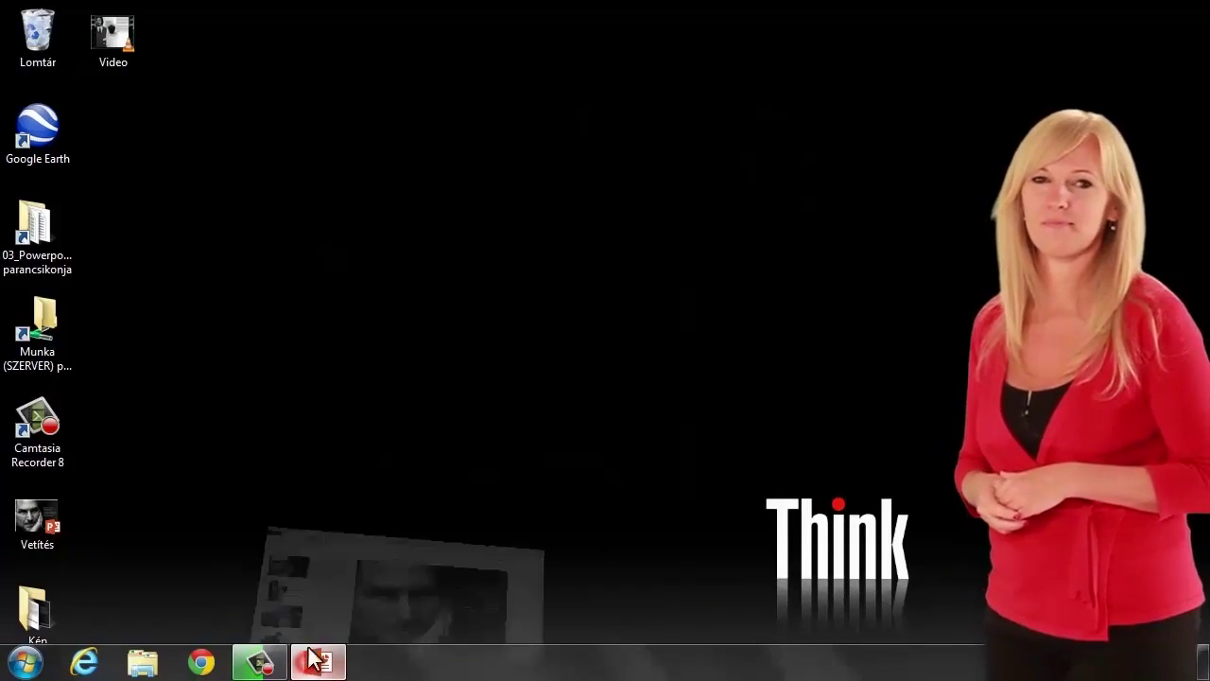
click(312, 664)
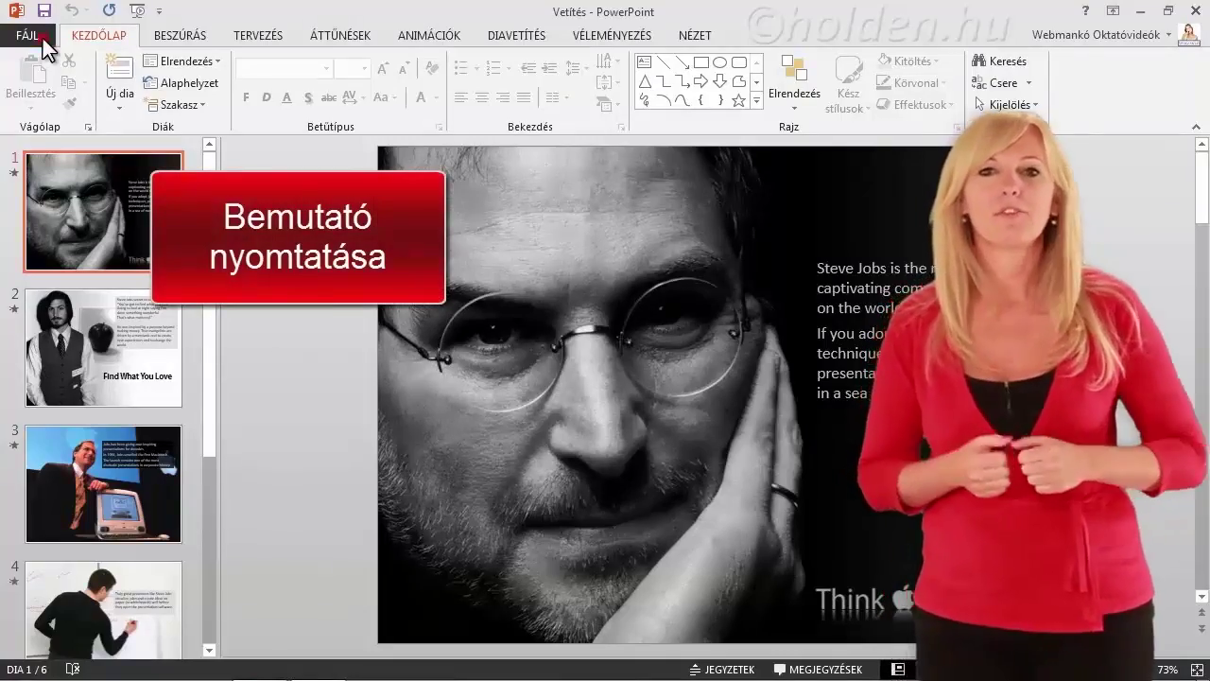
click(42, 36)
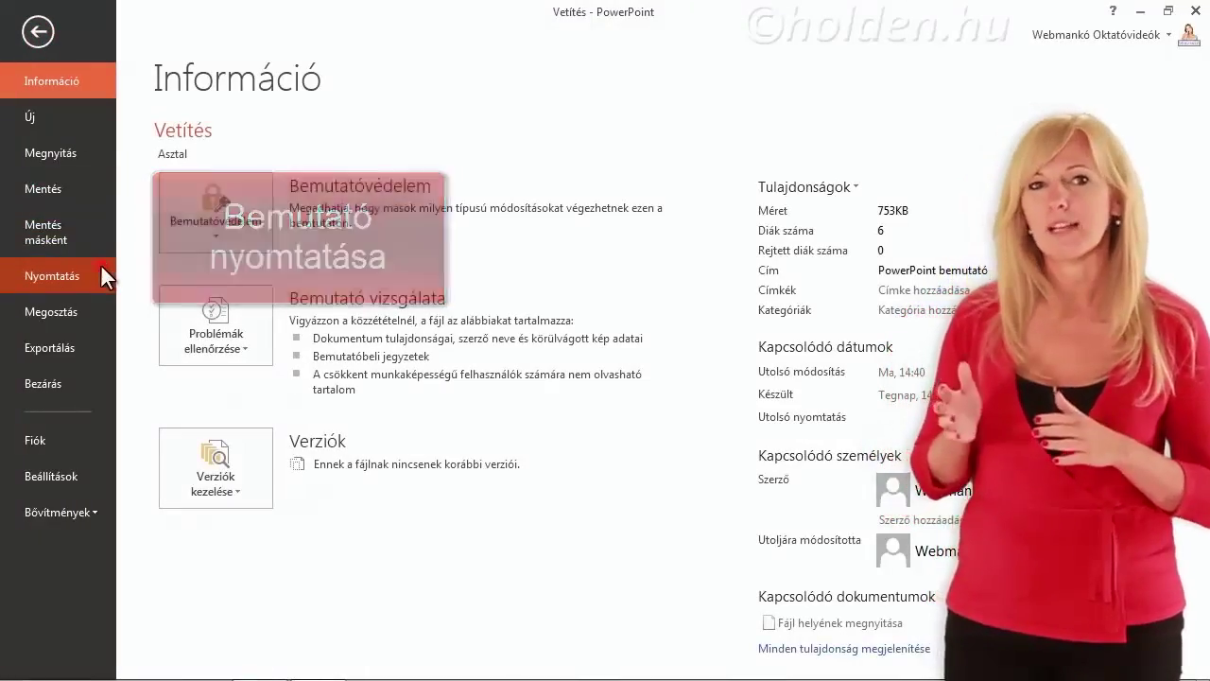
click(100, 272)
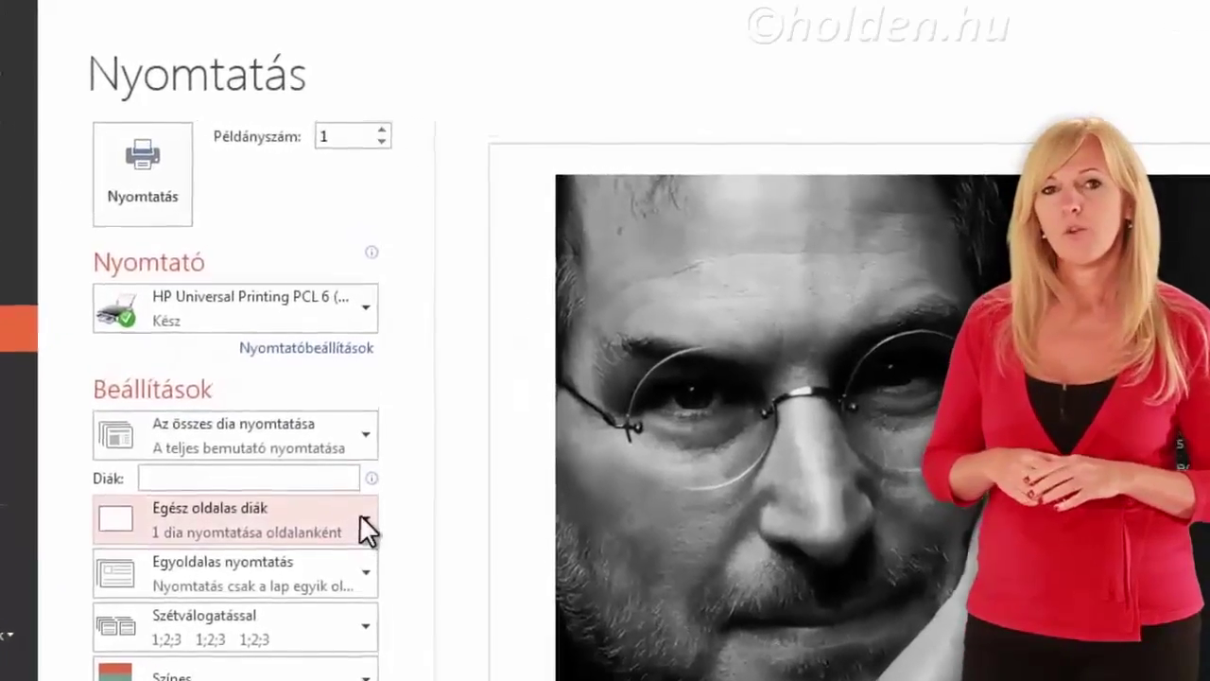
click(362, 511)
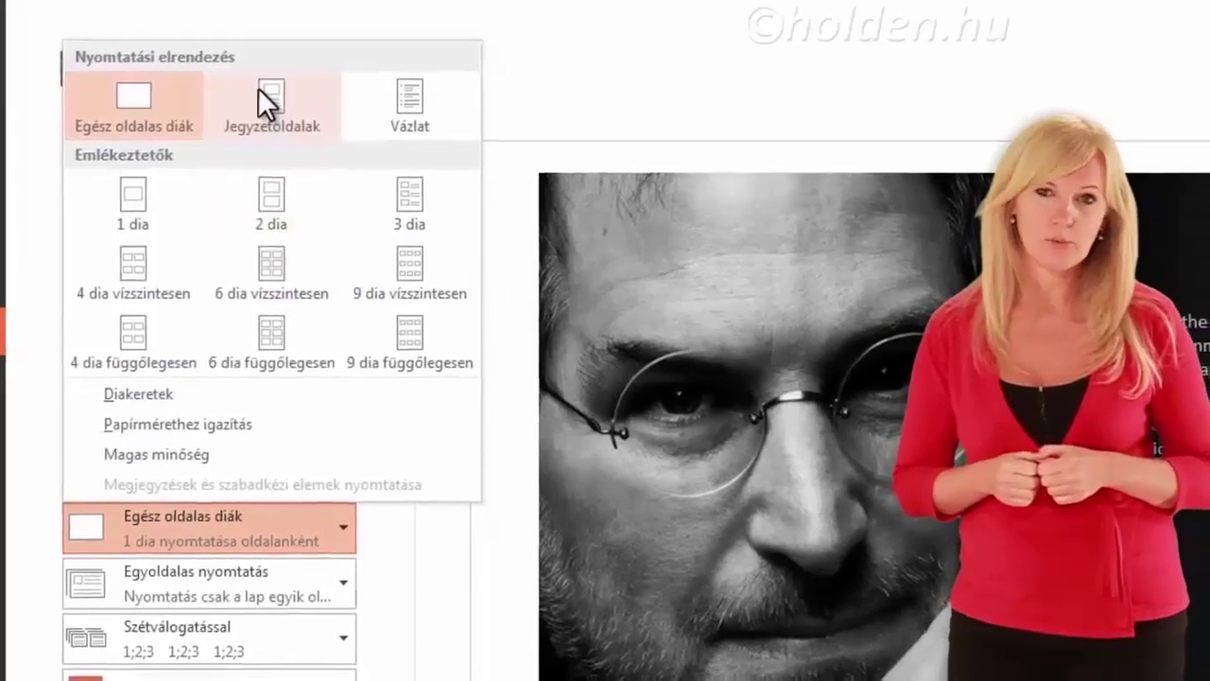
click(262, 100)
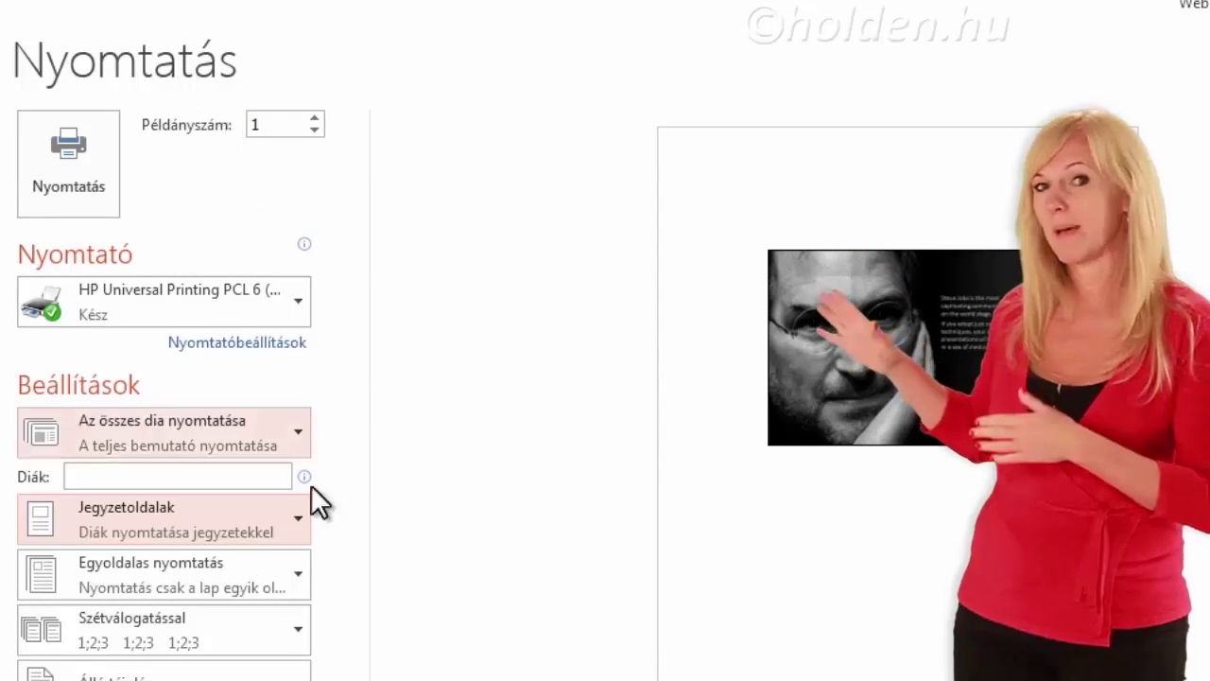
click(297, 515)
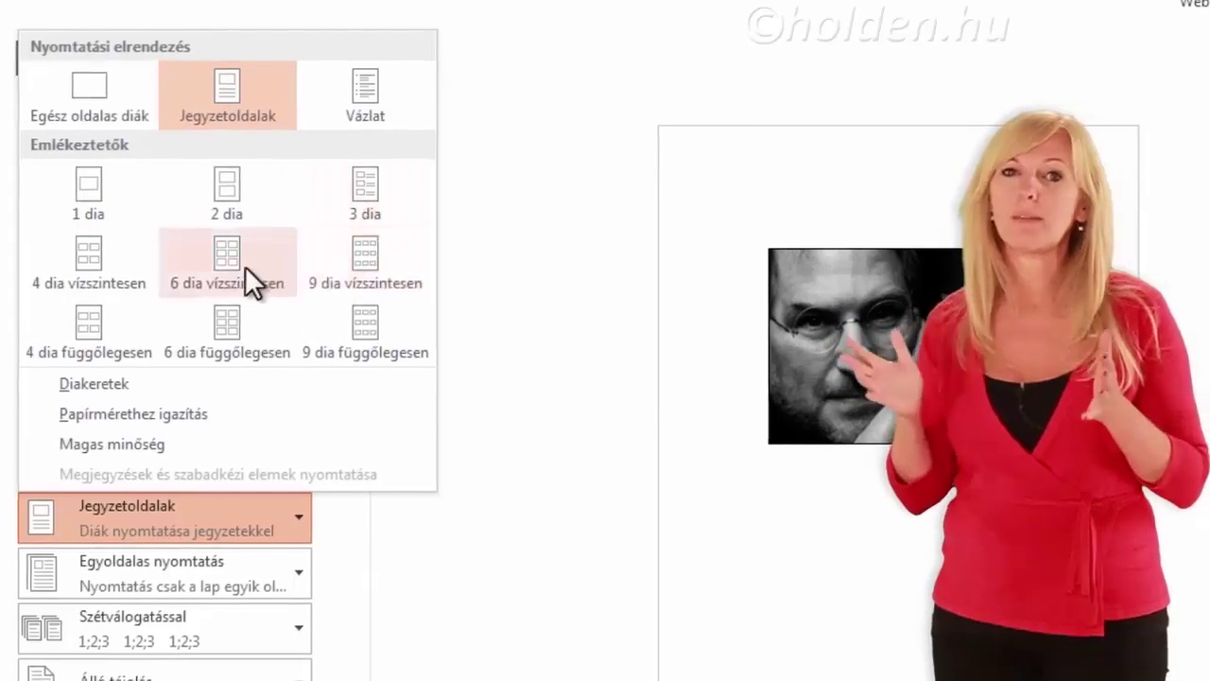
click(263, 276)
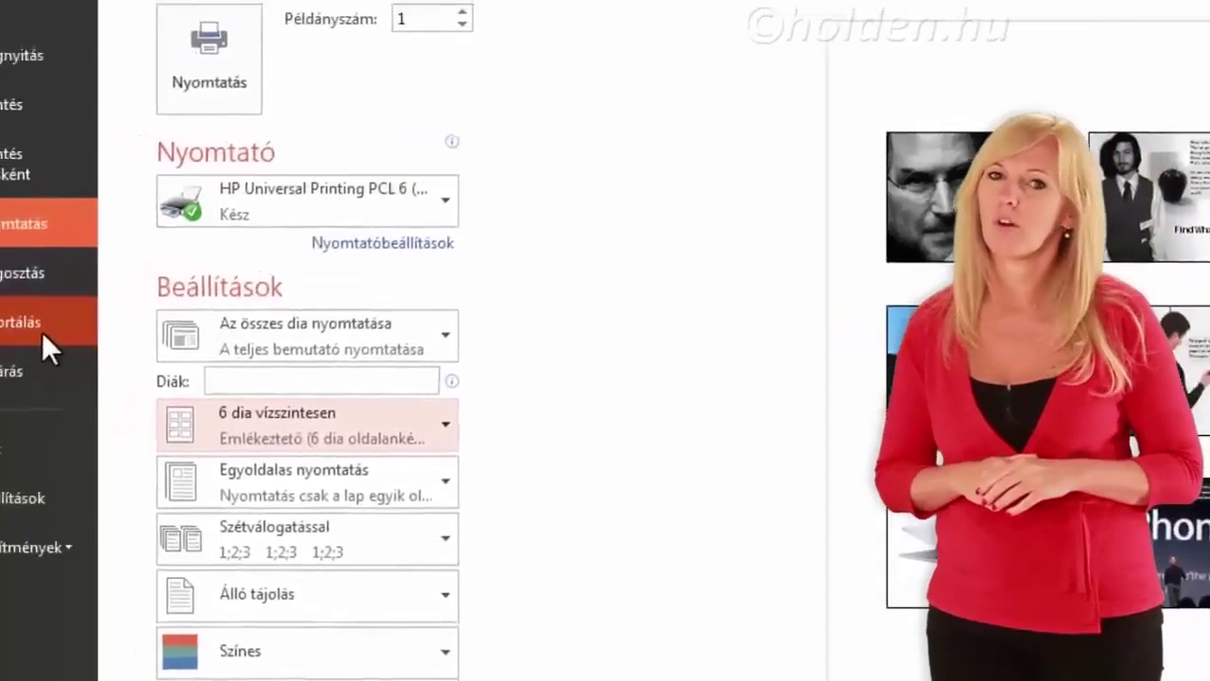
click(105, 351)
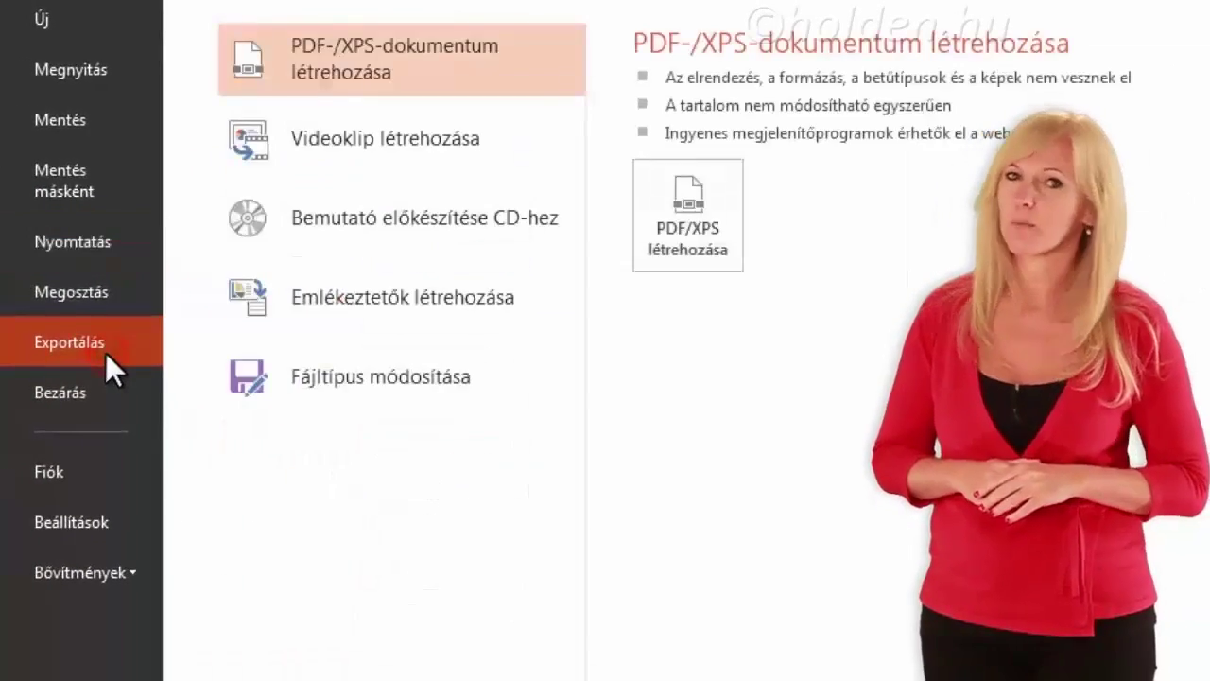
Create Word handouts using the 'Blank lines next to slides' layout
click(536, 296)
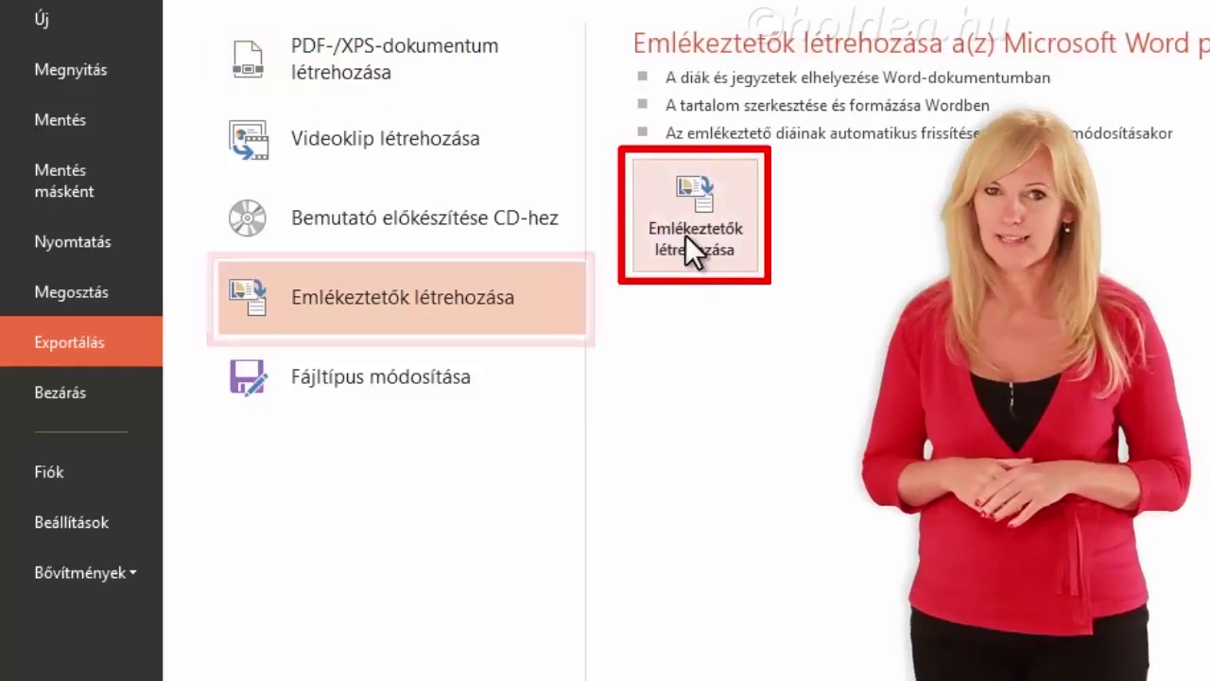
click(686, 234)
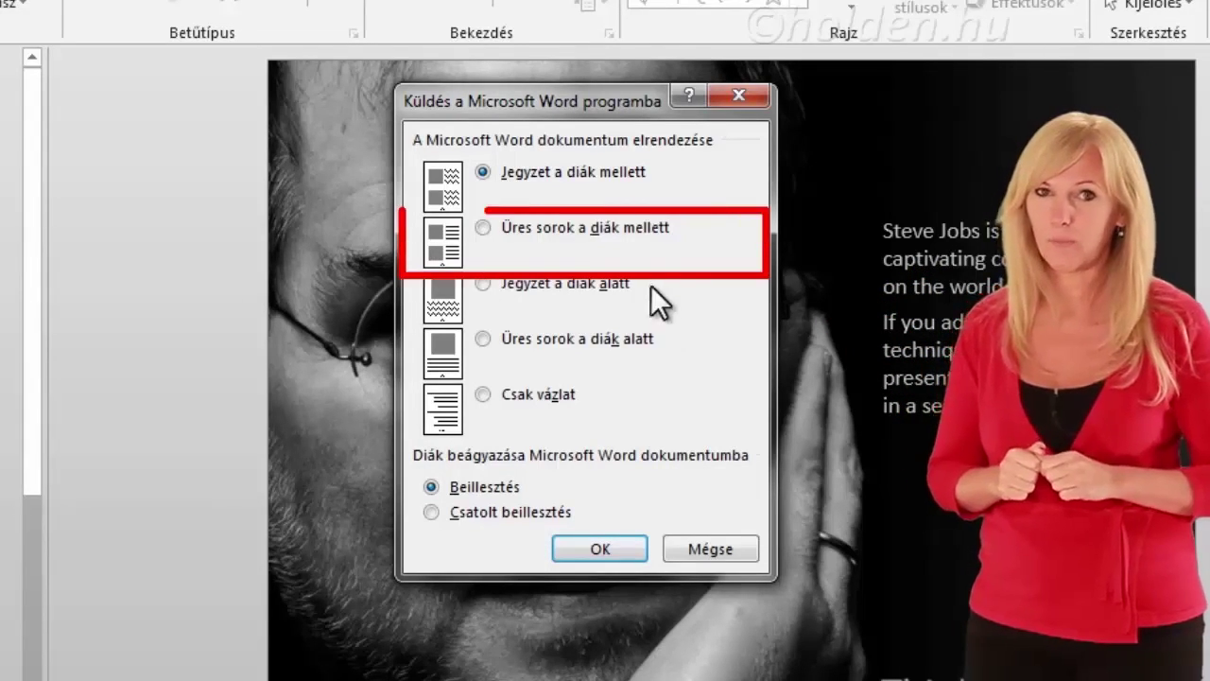
click(546, 232)
click(600, 548)
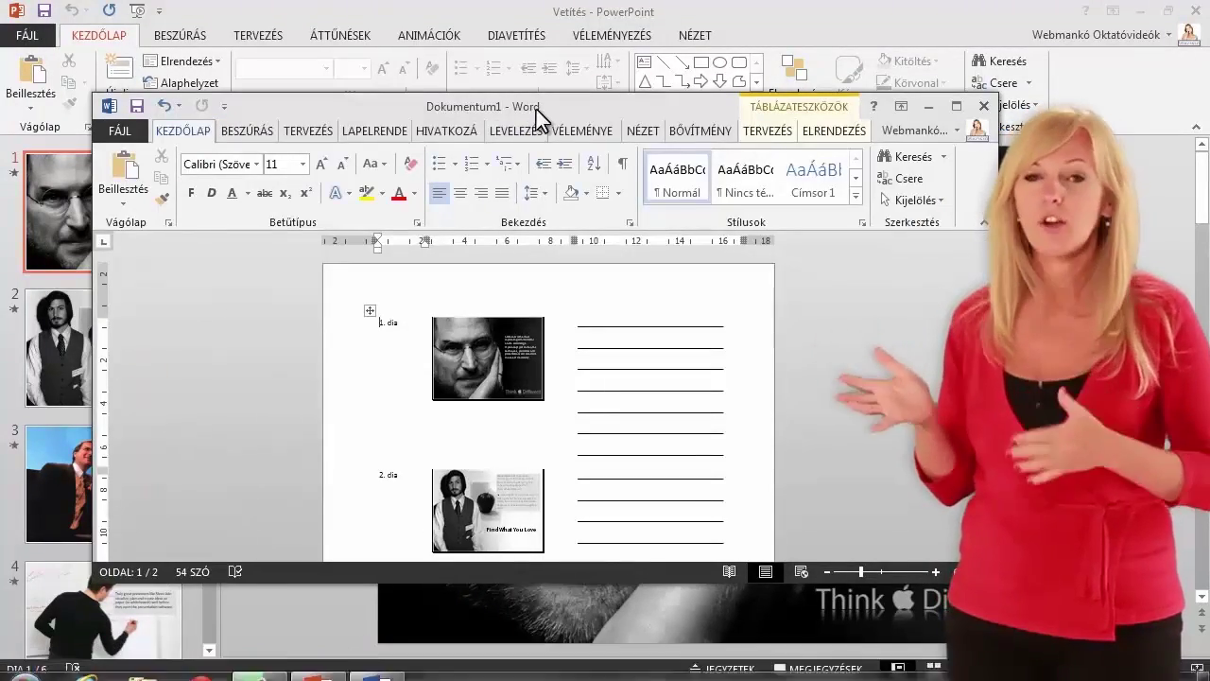
Maximize the Word handout, review the six slide thumbnails with writing lines, then minimize it
double_click(536, 107)
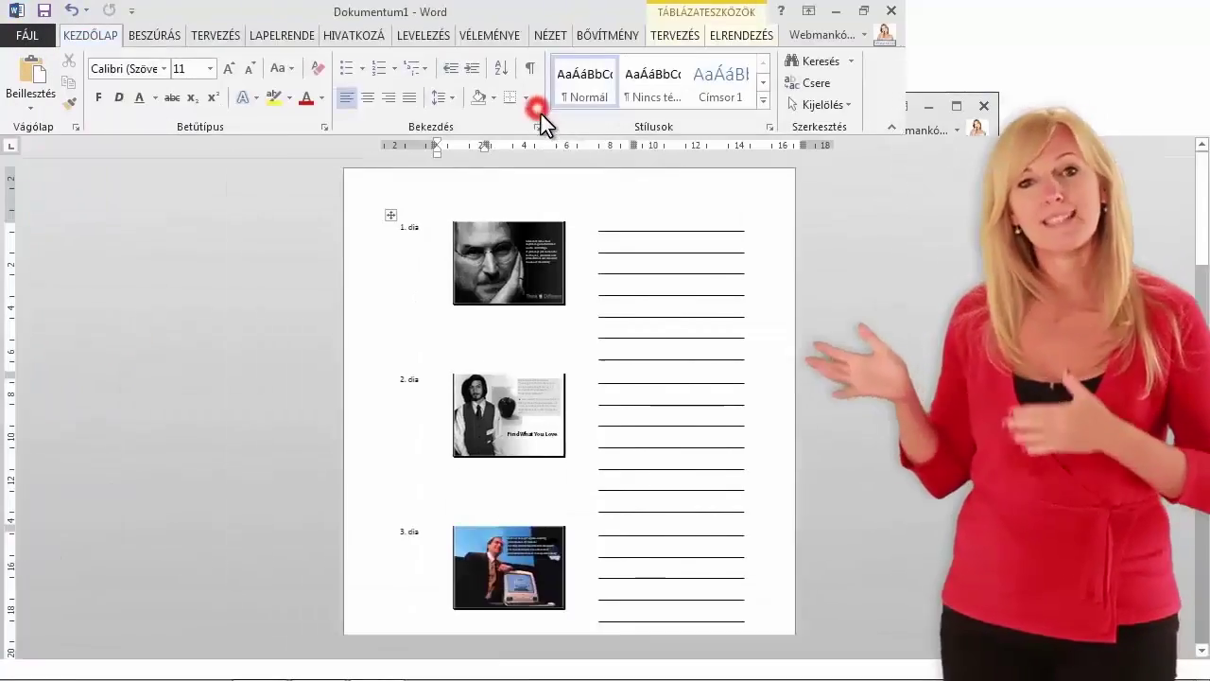
scroll(764, 346, down, 2)
scroll(762, 349, down, 1)
scroll(757, 362, down, 2)
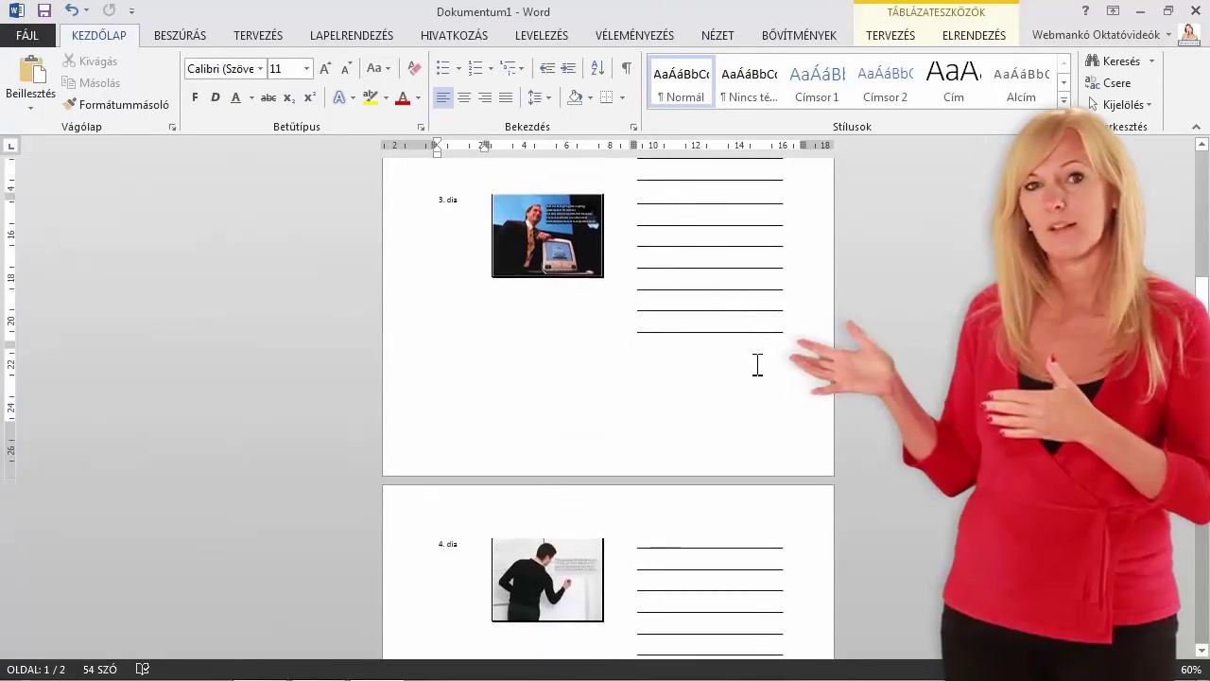
scroll(758, 366, down, 2)
scroll(757, 365, down, 1)
scroll(757, 365, down, 1)
scroll(758, 365, down, 1)
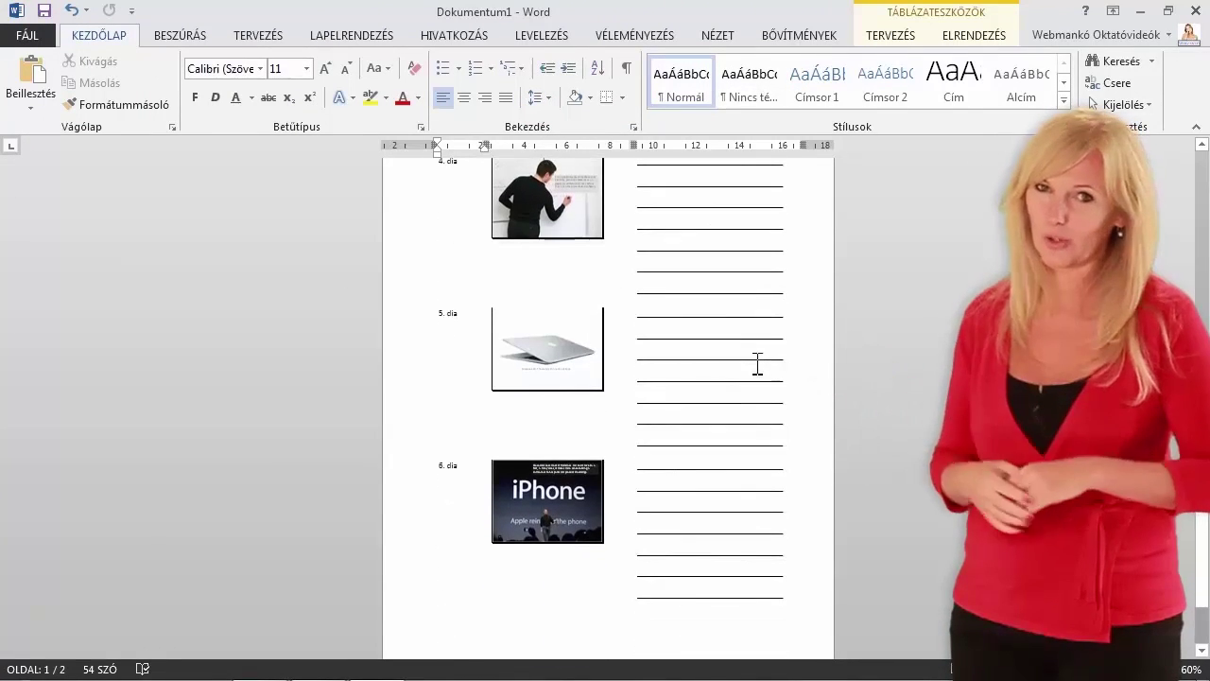
click(1142, 13)
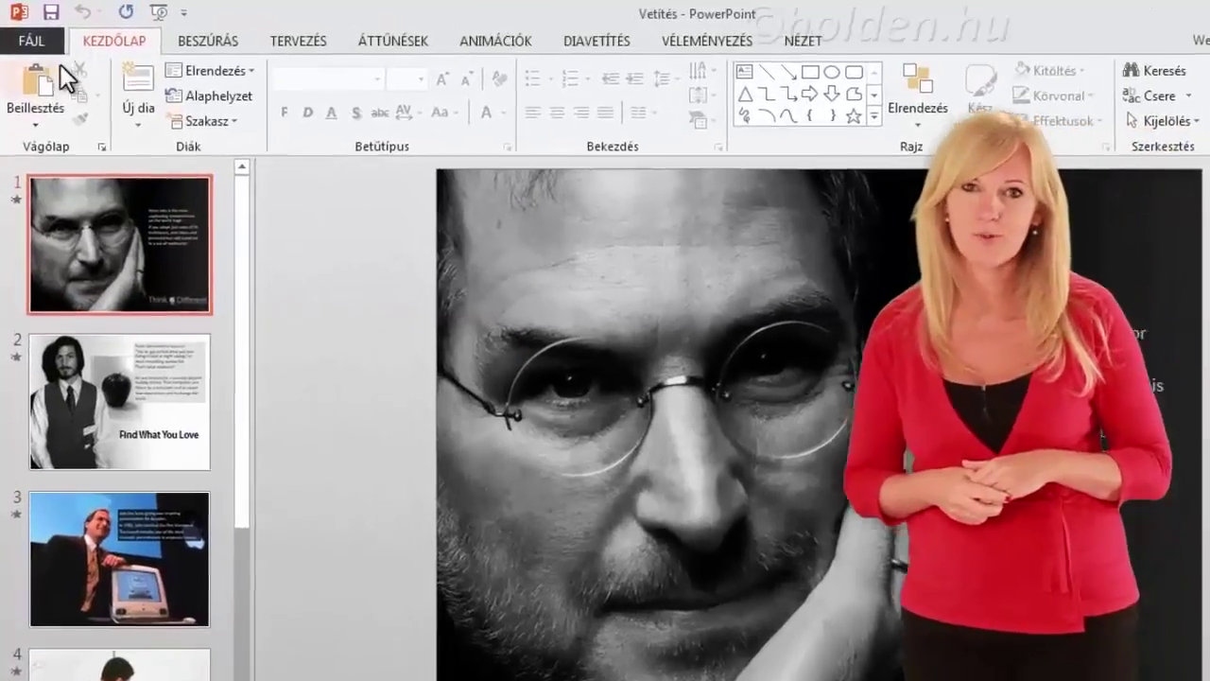
Publish the presentation as PDF 'Vetítés' to the Desktop with default options via Create PDF/XPS
click(52, 44)
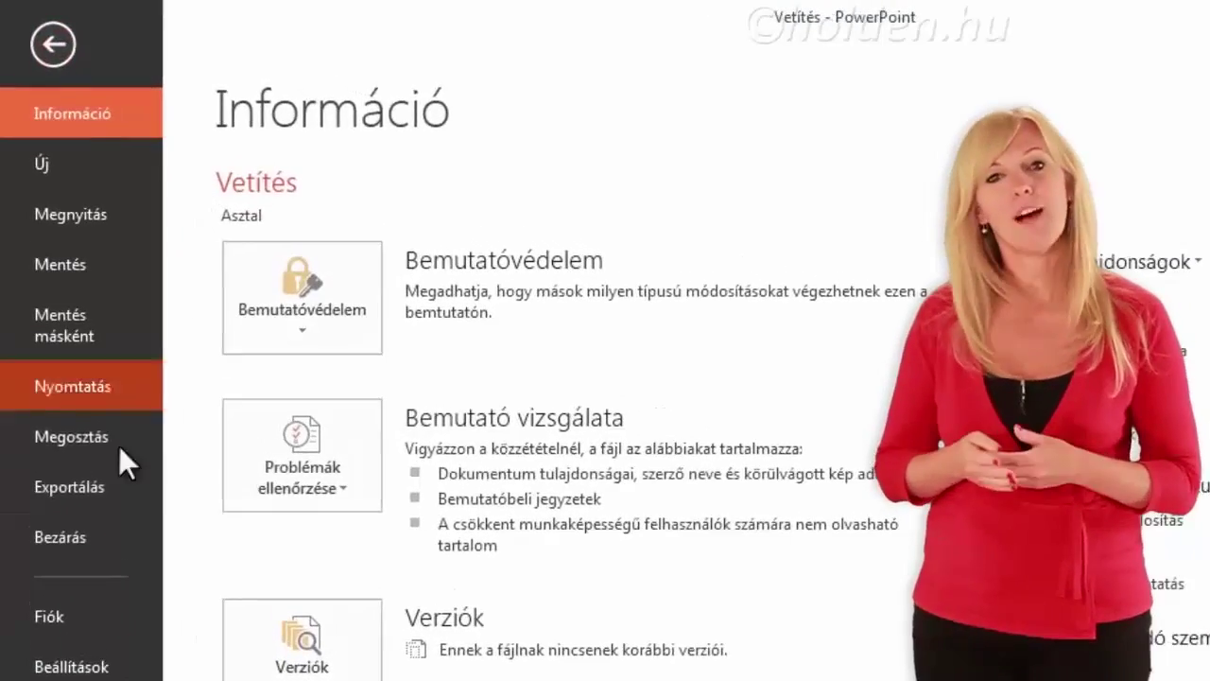
click(125, 502)
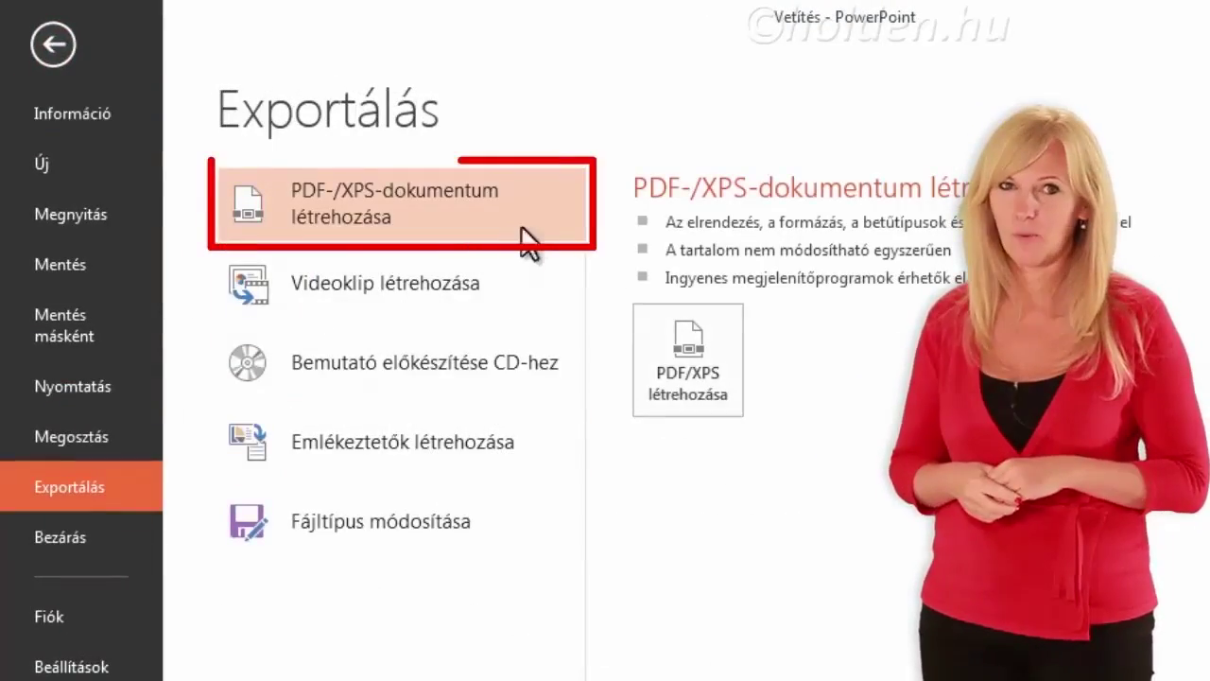
click(685, 361)
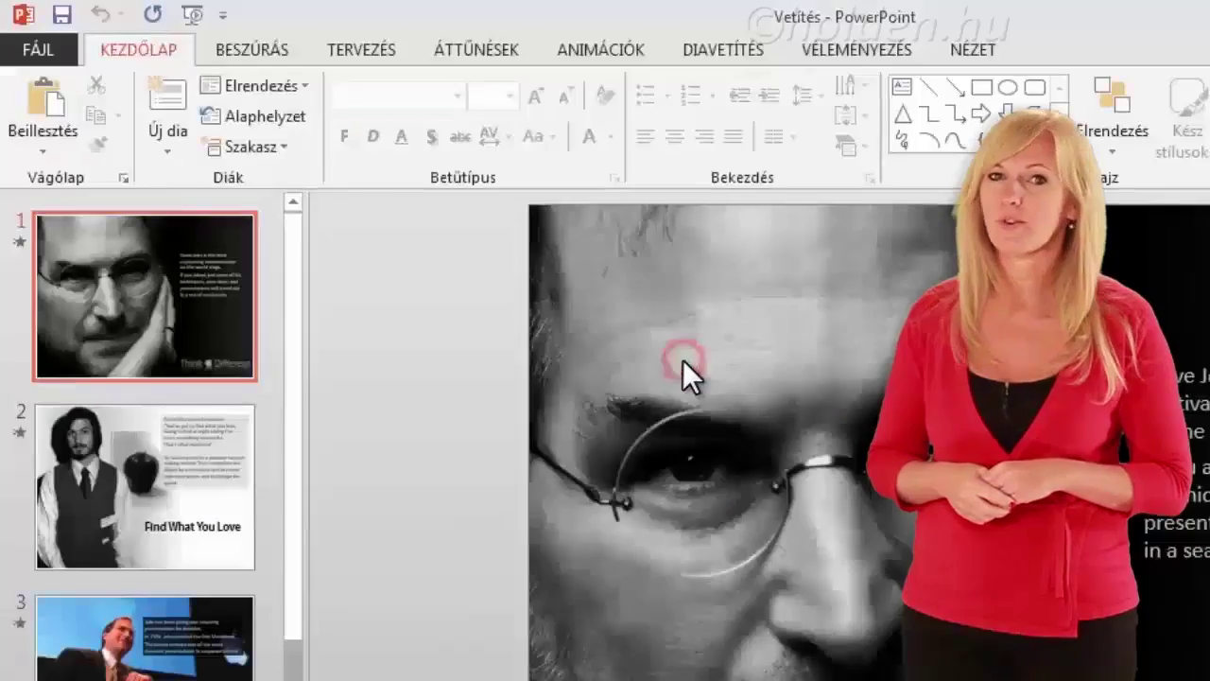
scroll(209, 213, up, 3)
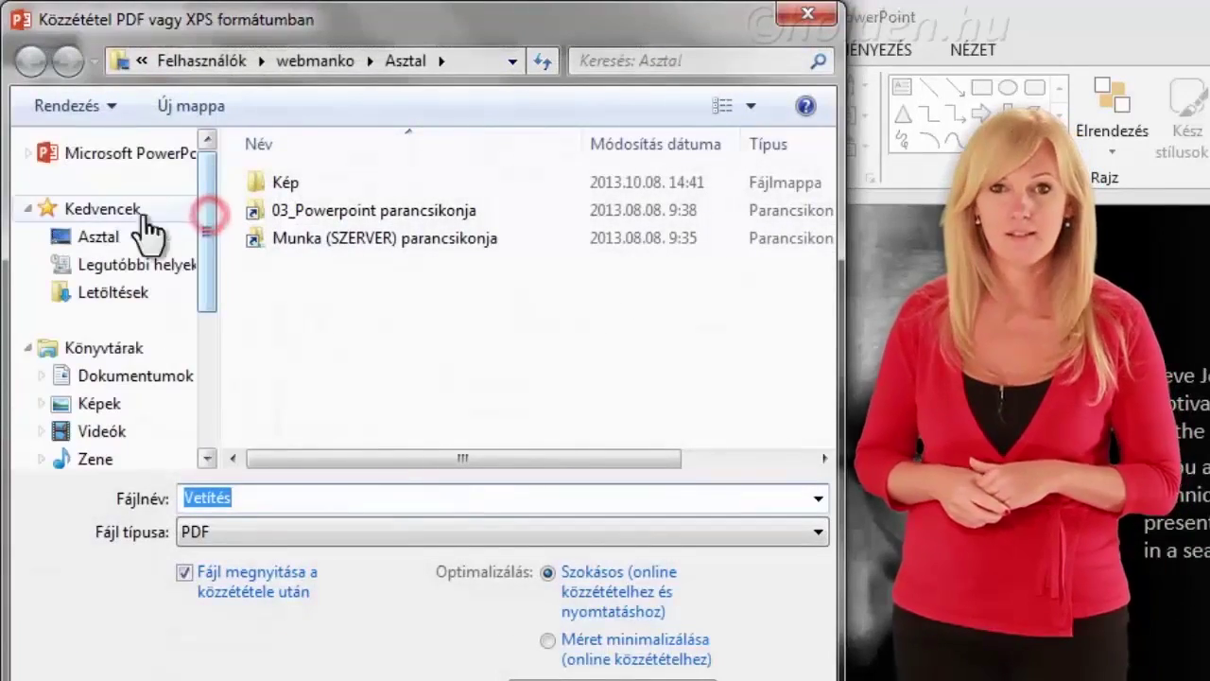
click(90, 235)
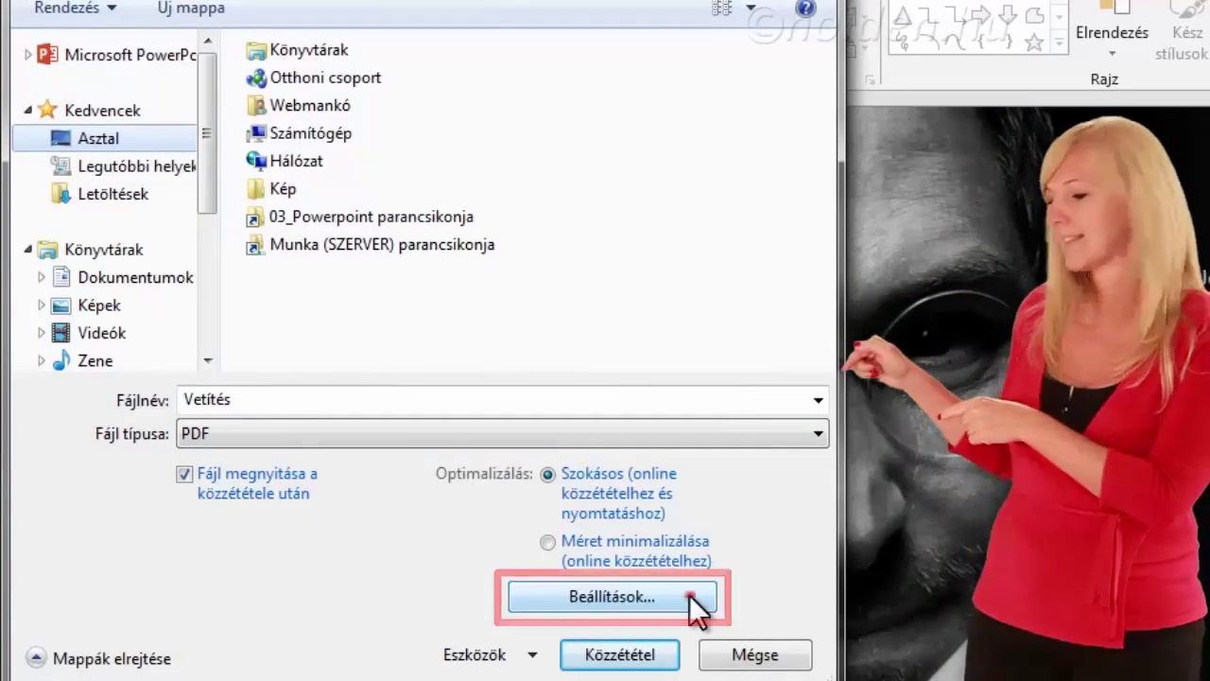
click(689, 594)
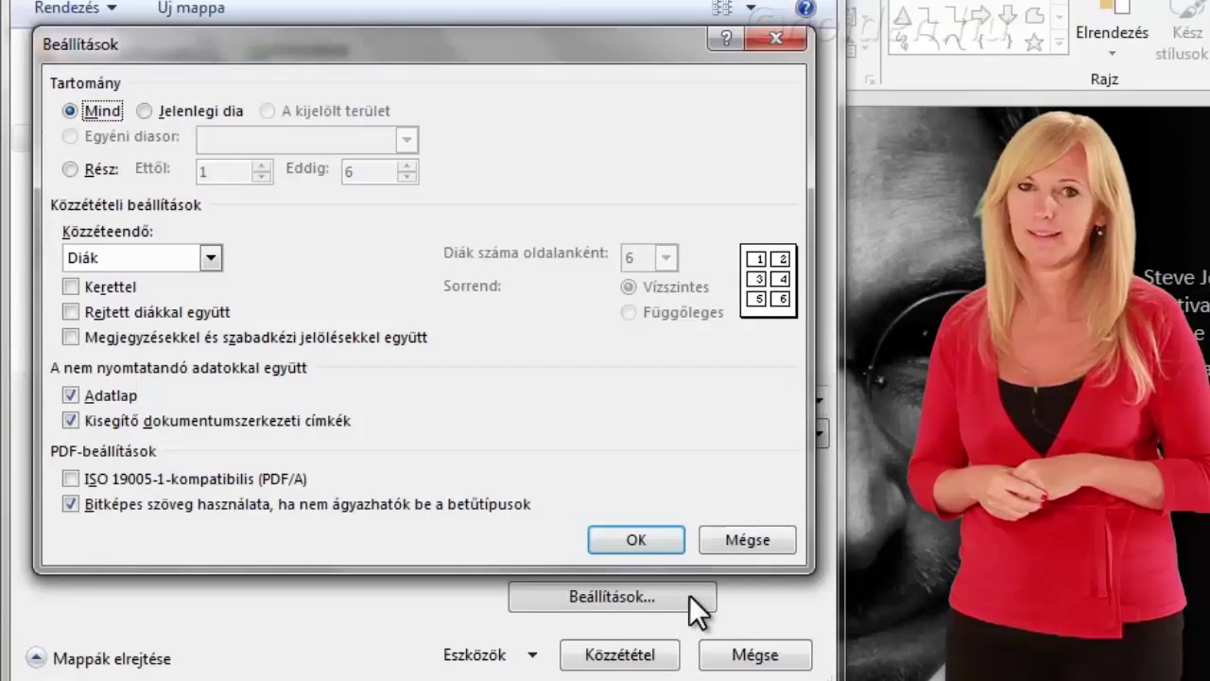
click(645, 540)
click(627, 653)
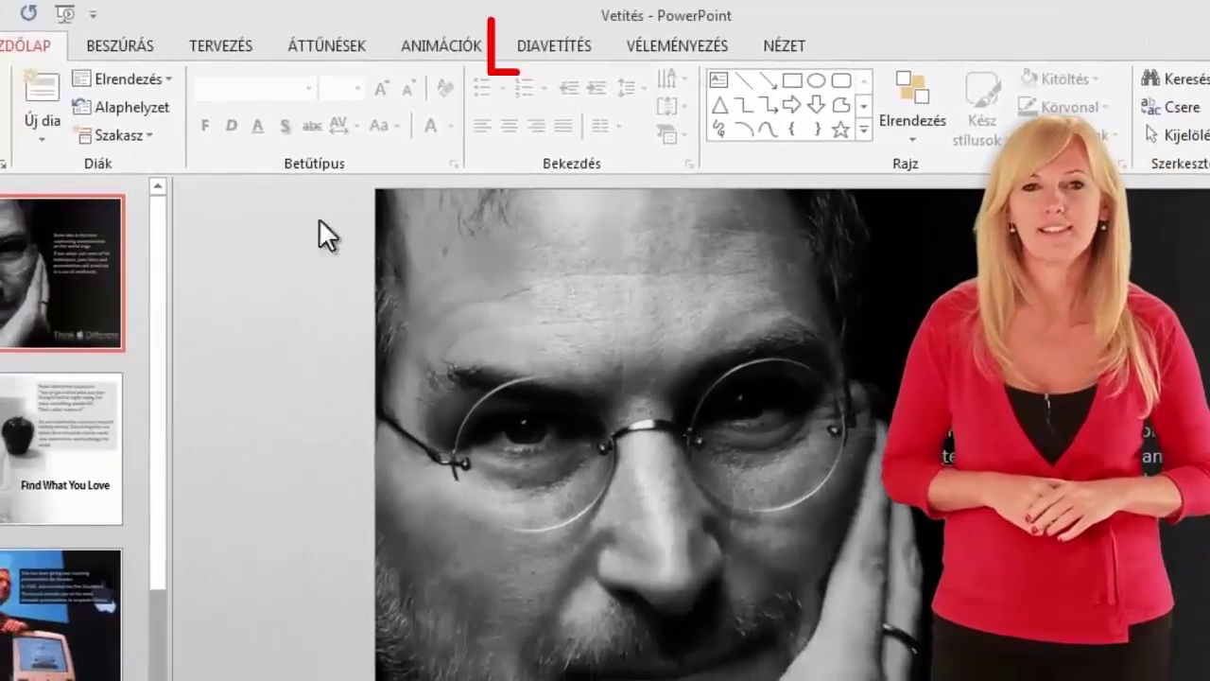
Connect to the Office Presentation Service, copy the viewer broadcast link, and launch Chrome
click(535, 48)
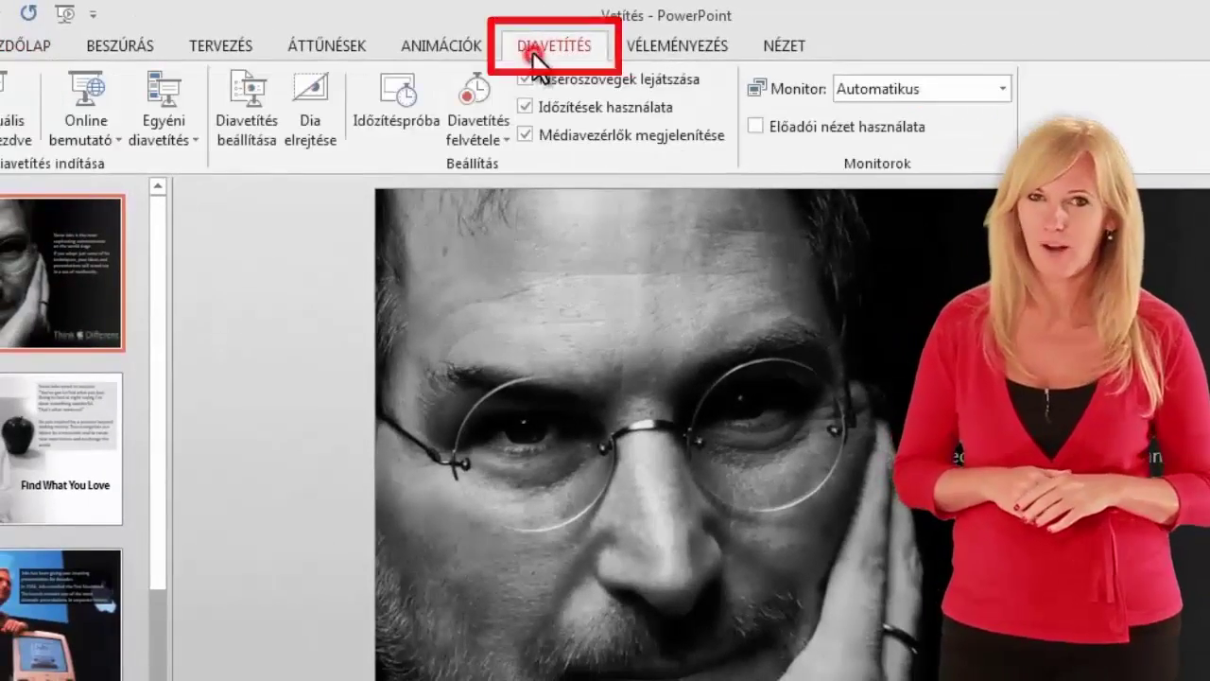
click(88, 137)
click(215, 196)
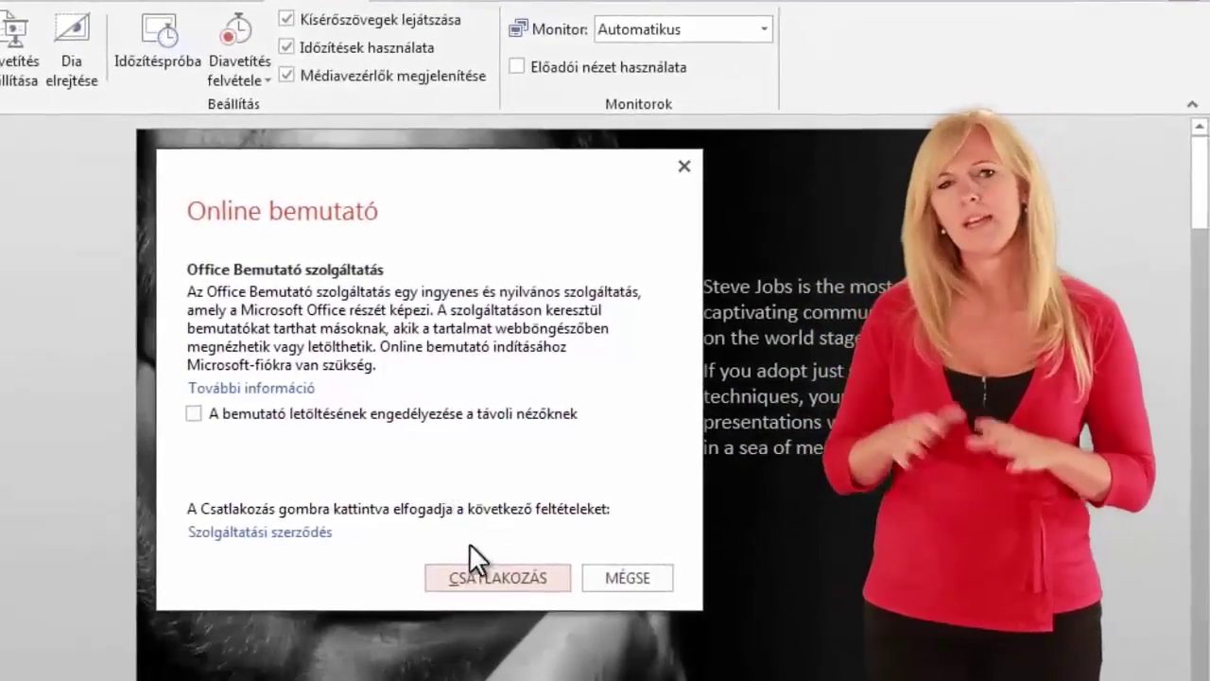
click(476, 580)
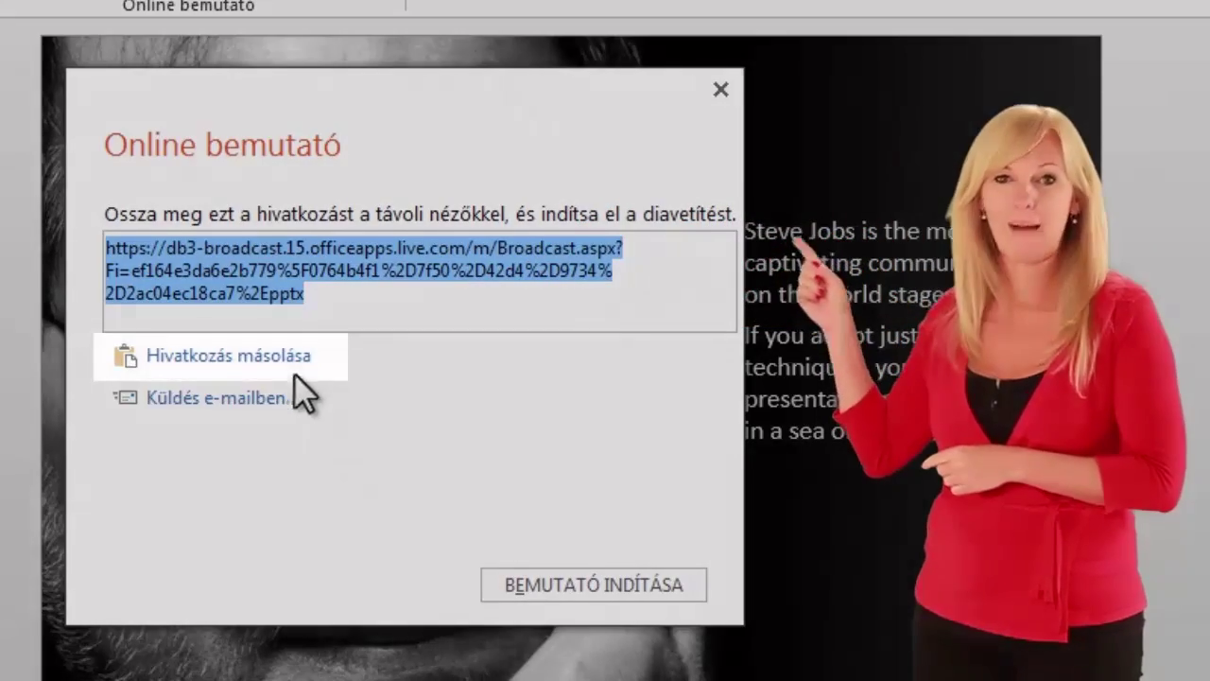
click(280, 356)
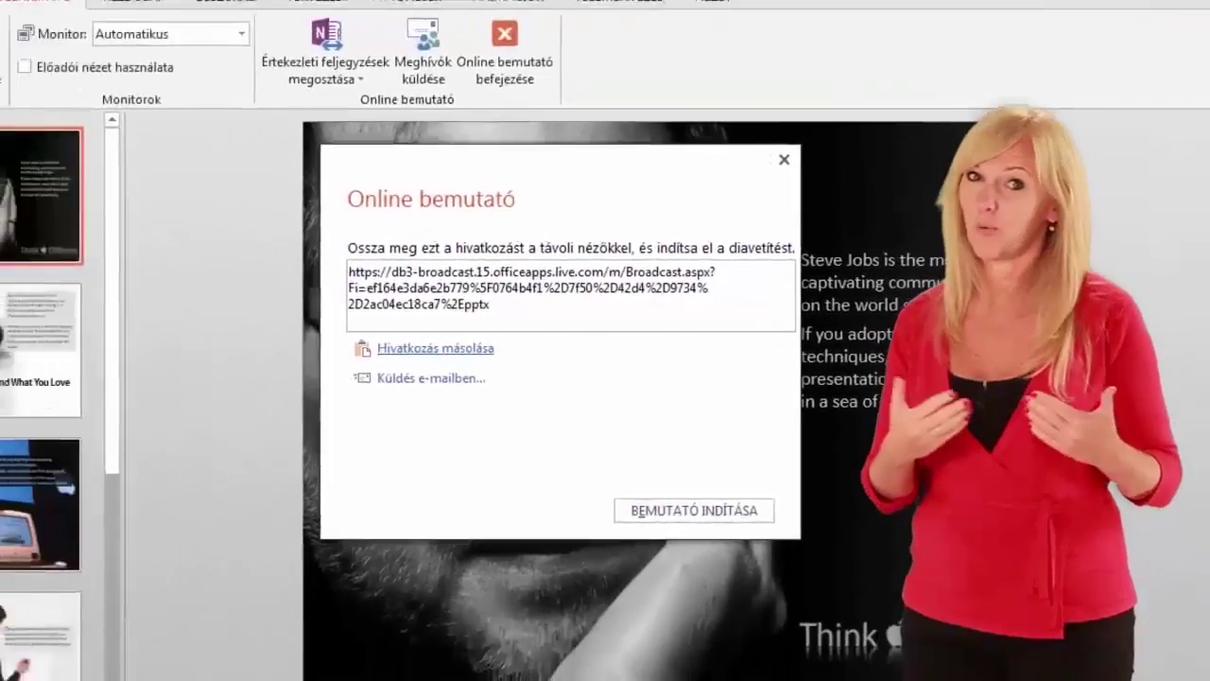
click(203, 662)
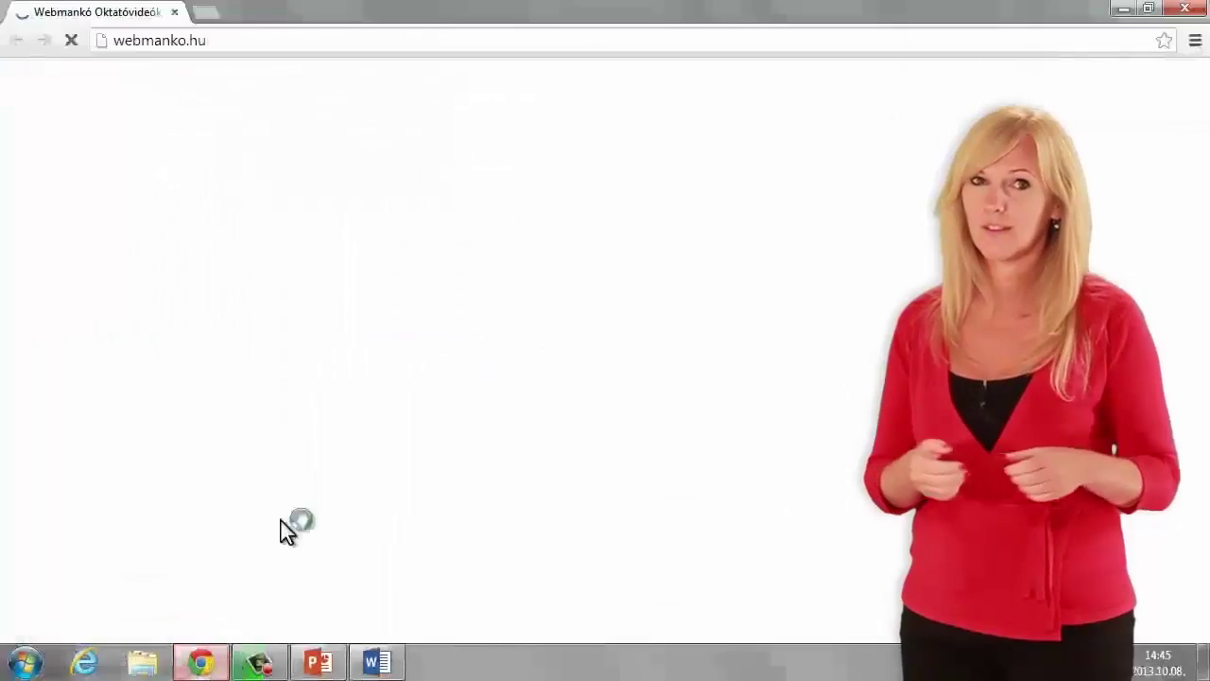
Paste the broadcast link into Chrome to load the viewer page, then start the online show
click(378, 45)
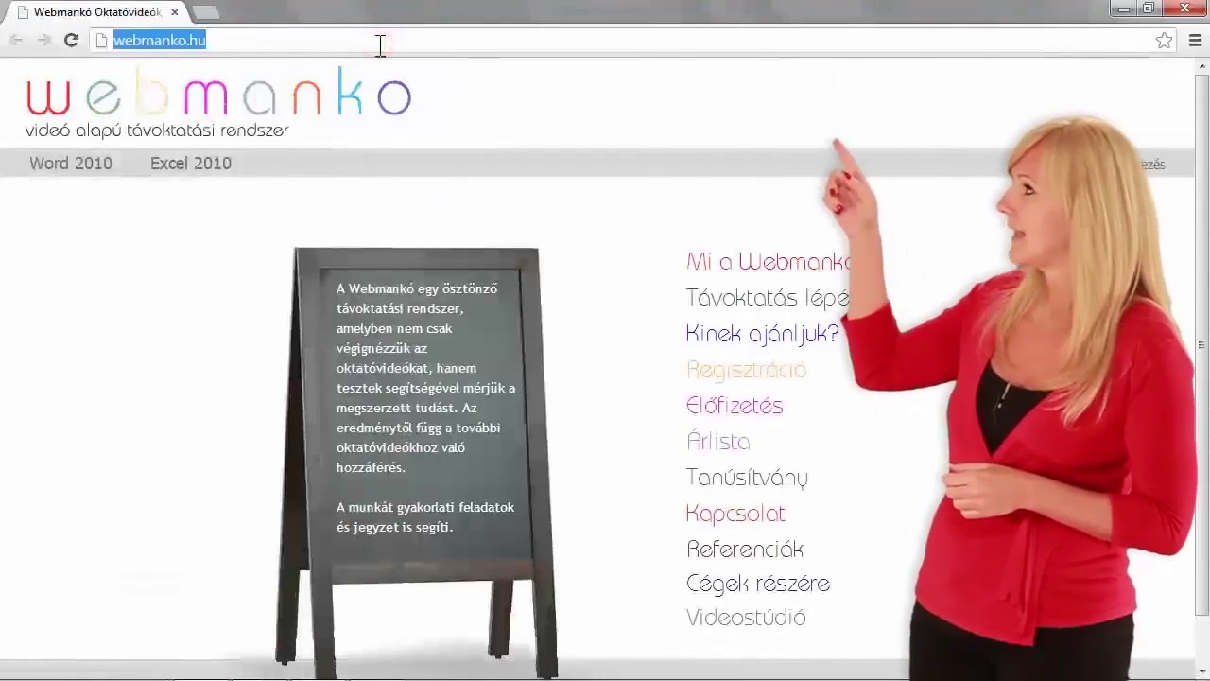
text(https://db3-broadcast.15.officeapps.live.com/m/Broadcast.aspx?Fi=ef164e3da6e2b779%5F0764b4f1%2D7f50%2D42d4%2D9734%2D2ac04ec18ca7%2Epptx)
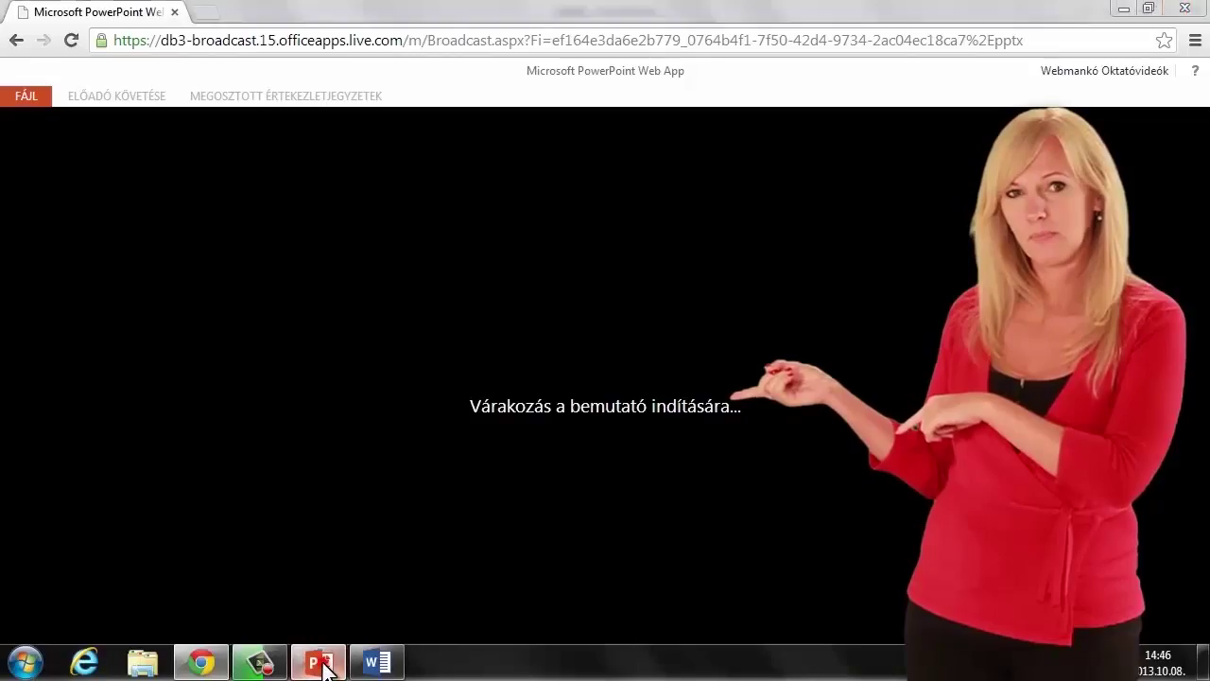
click(326, 663)
click(712, 492)
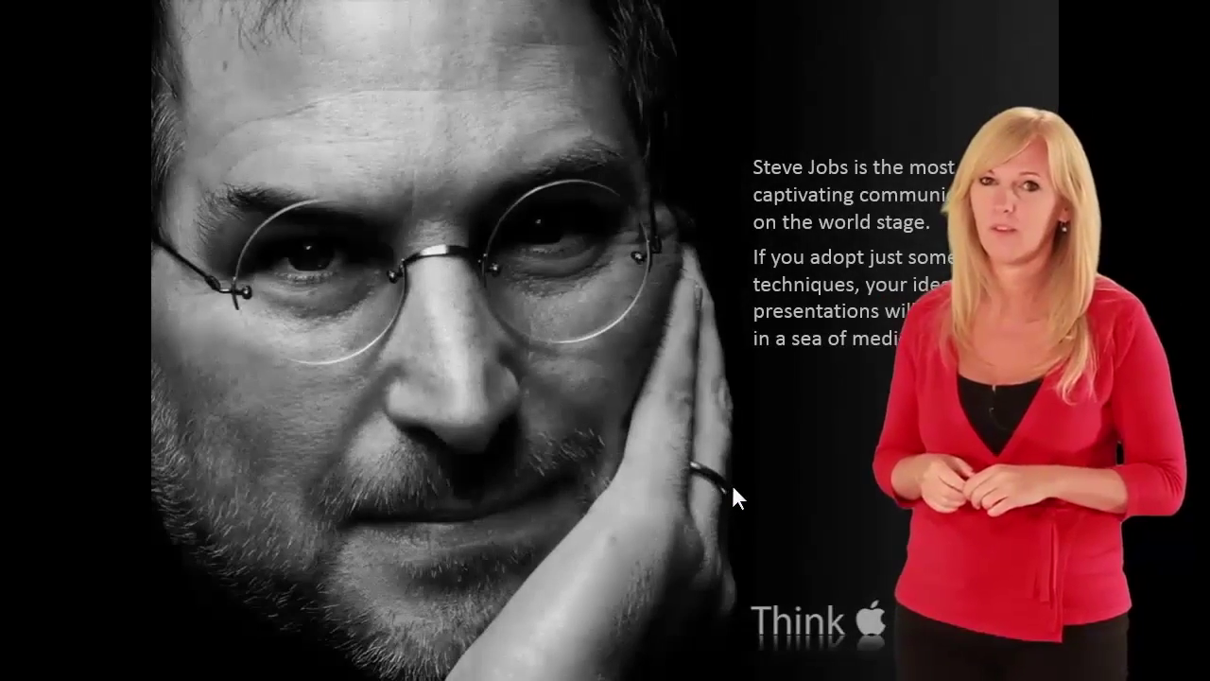
Advance the broadcast to the 'Find What You Love' slide and verify it in Chrome's viewer
click(732, 486)
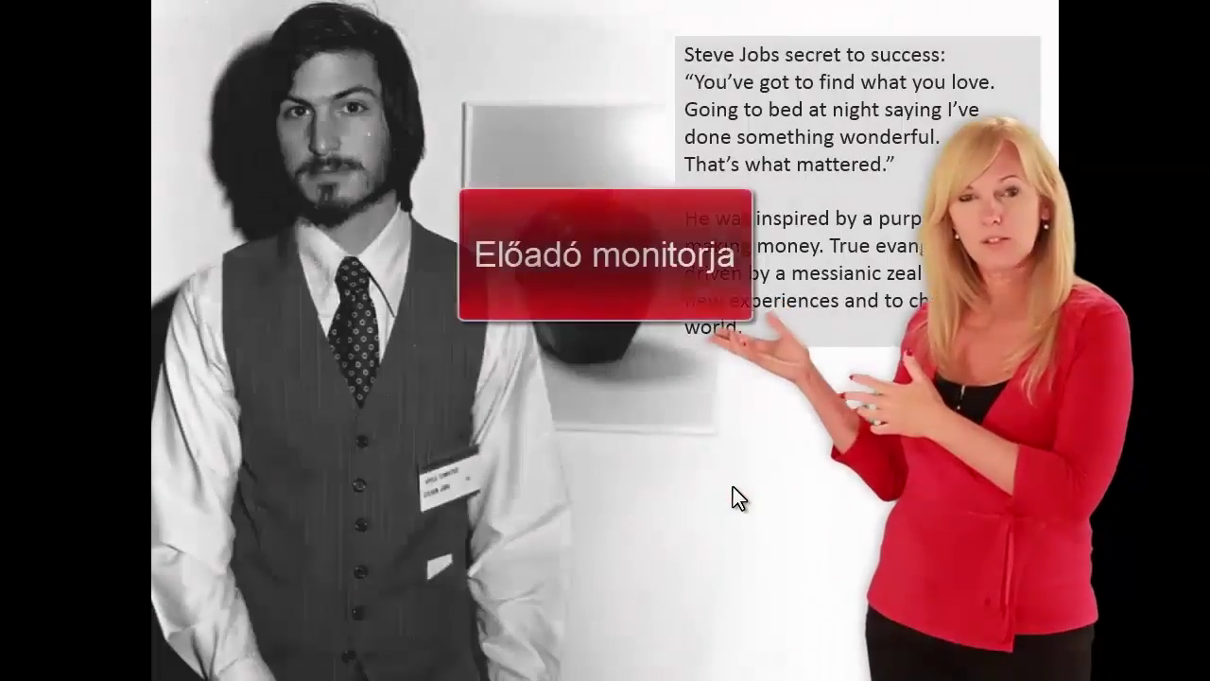
click(733, 486)
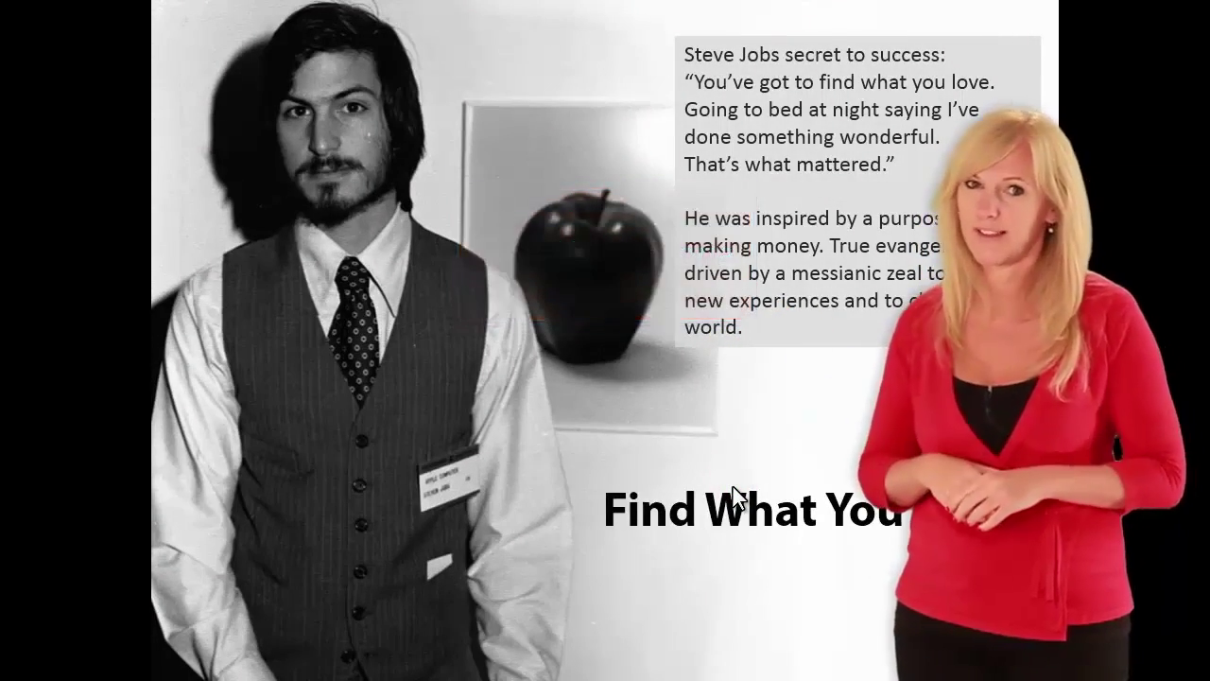
key(alt+Tab)
key(alt+Tab)
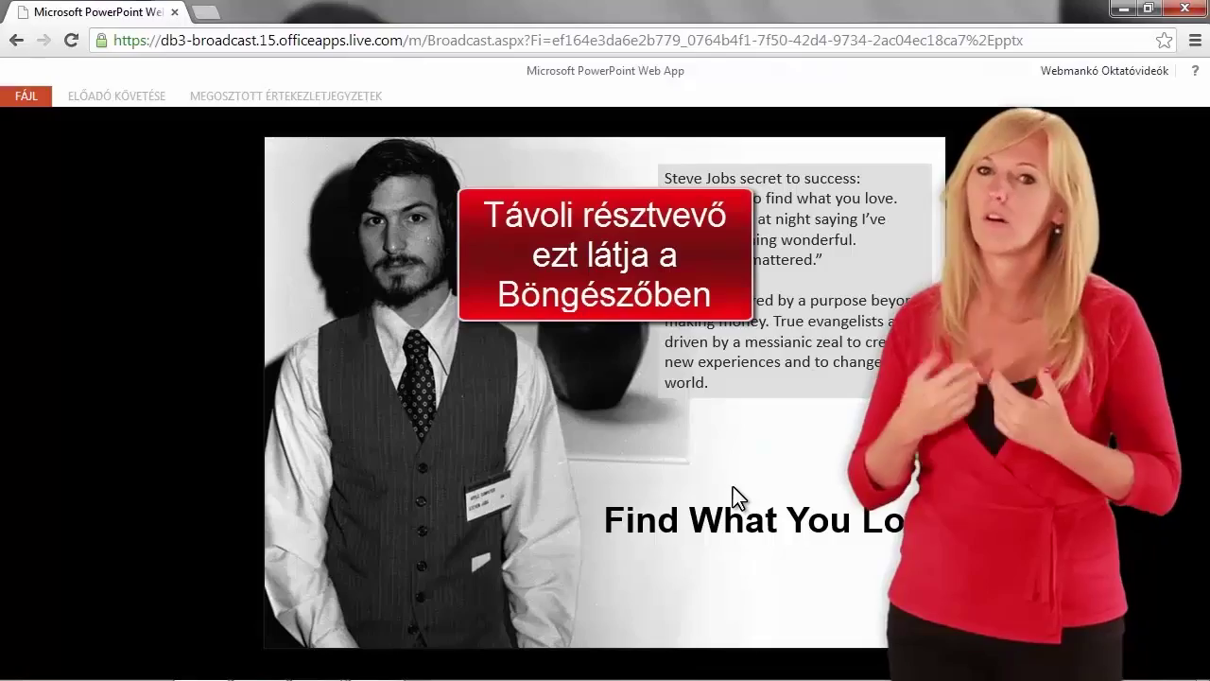
key(alt+Tab)
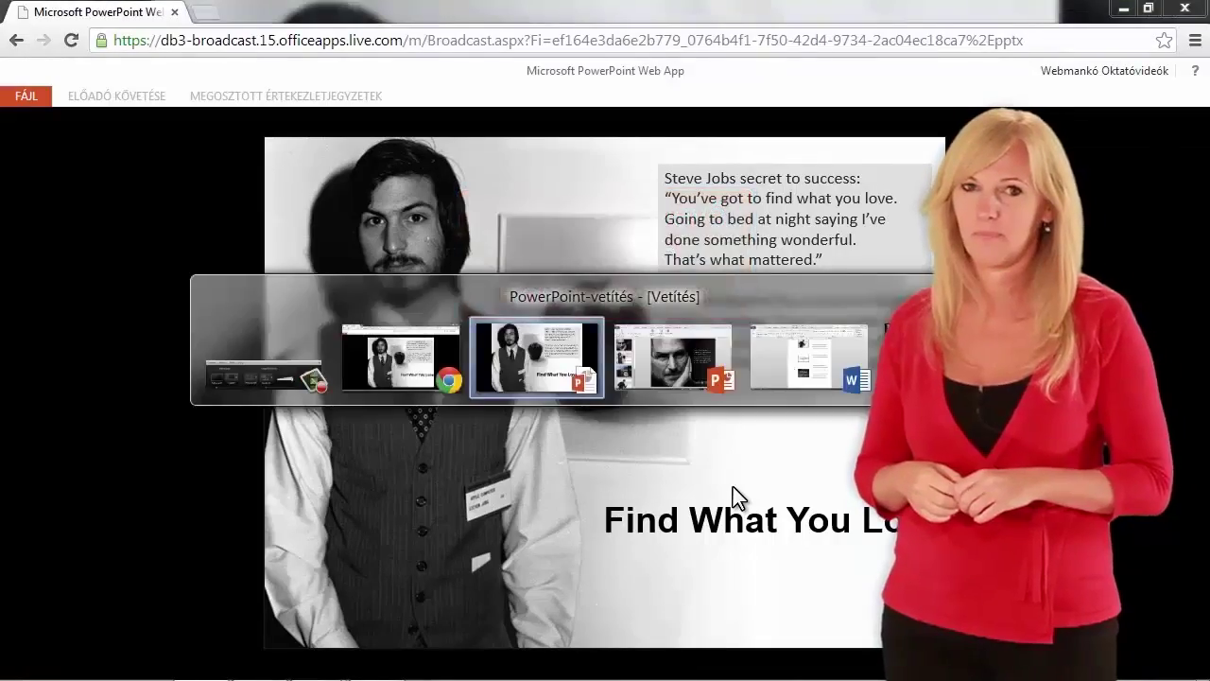
key(alt+Tab)
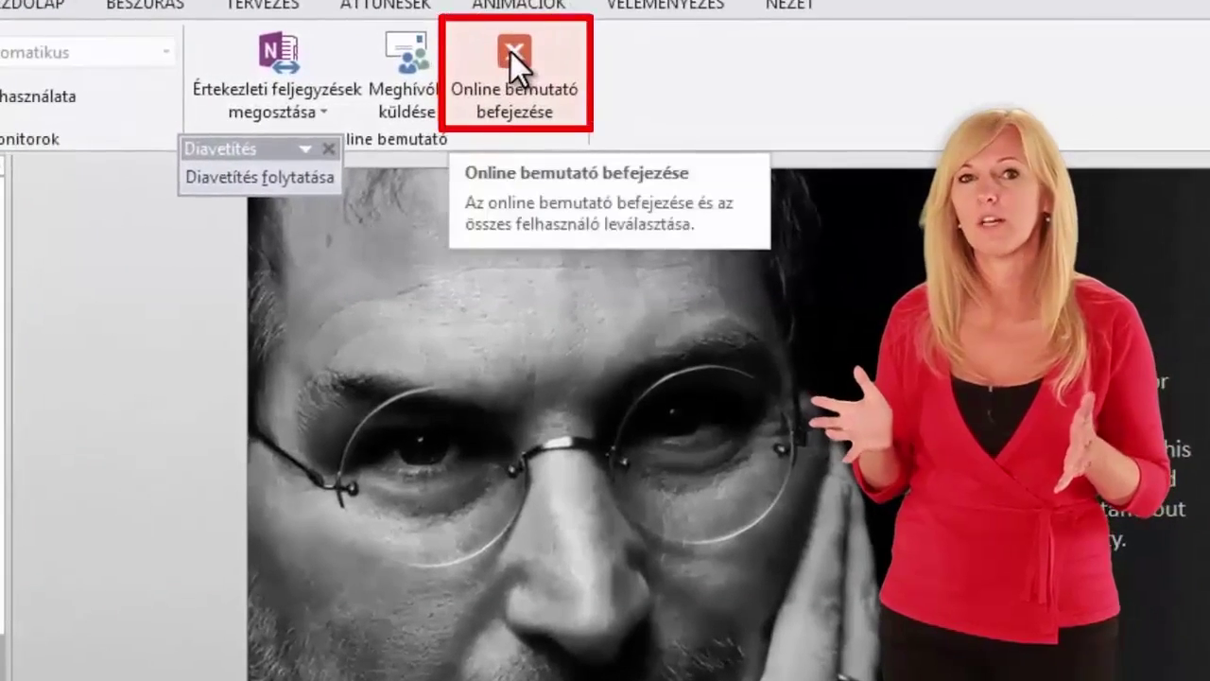
End the online presentation and confirm disconnecting all remote attendees
click(511, 52)
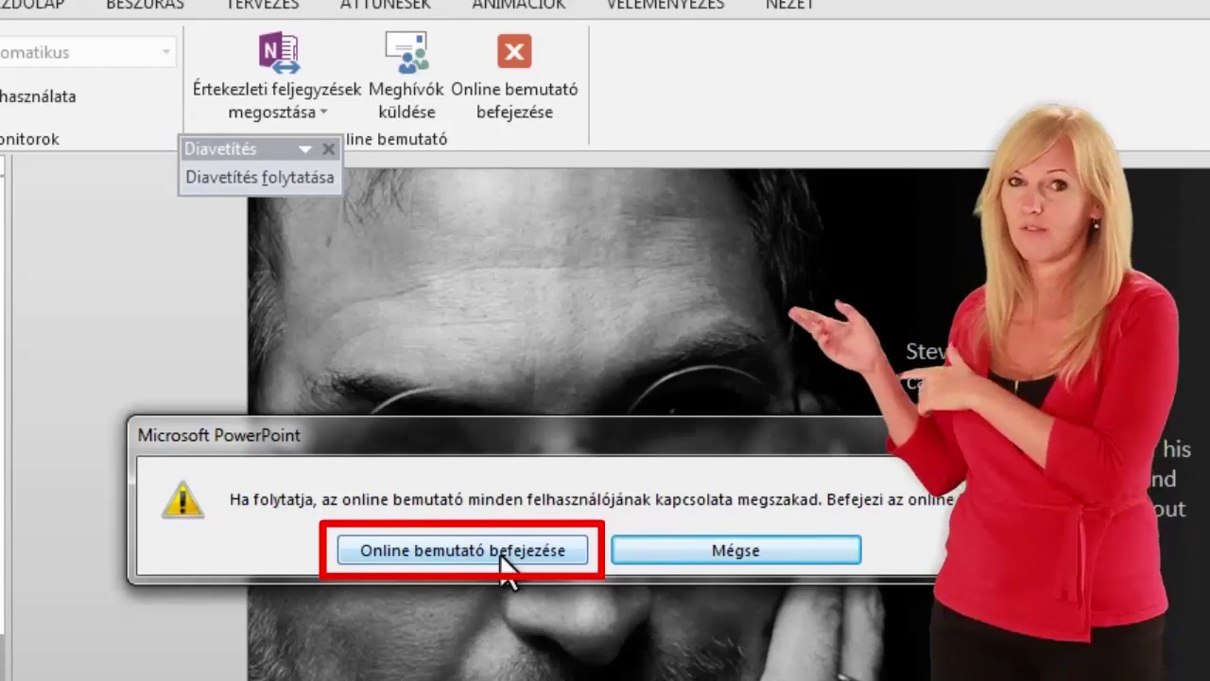
click(500, 552)
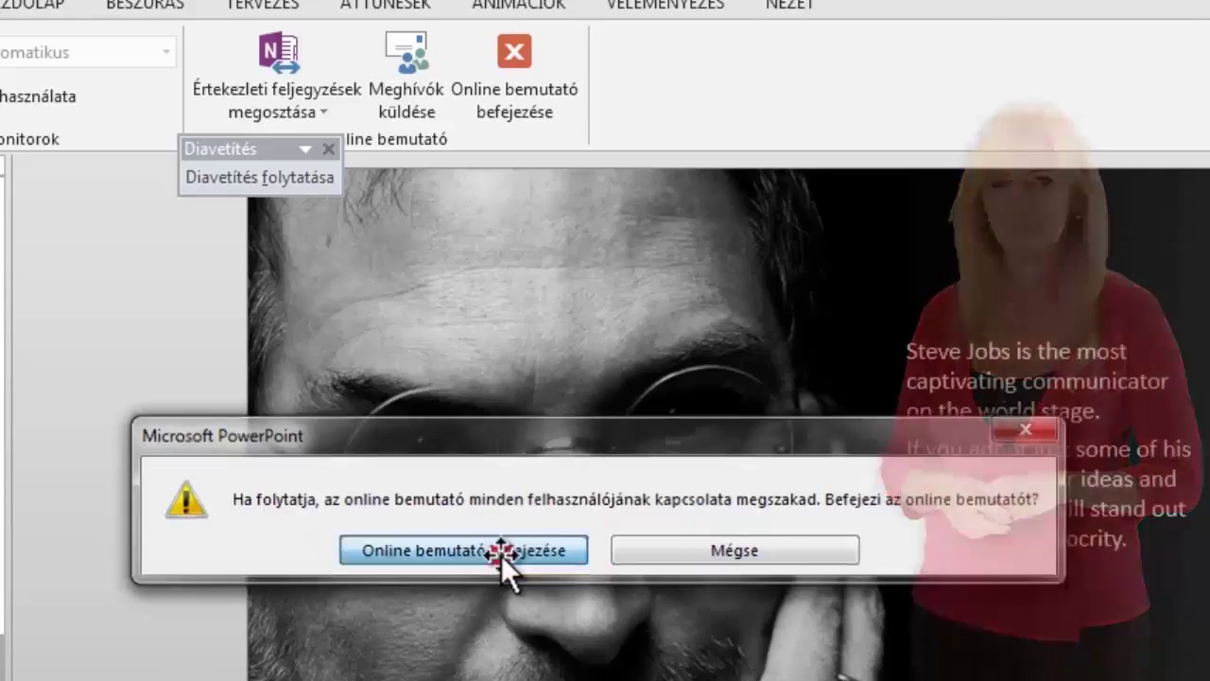